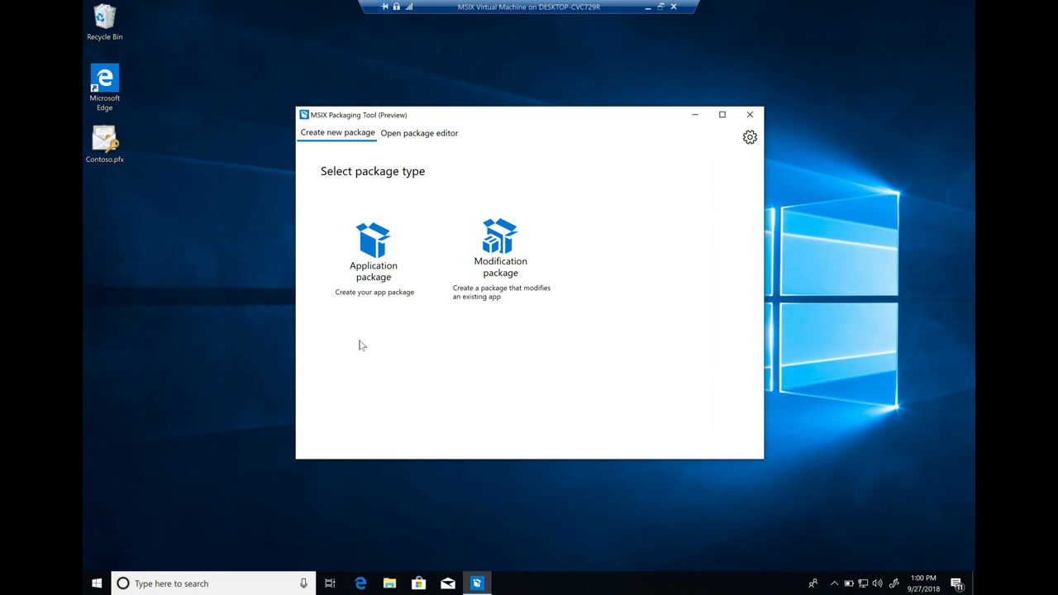
# Start a new application package and choose VLC Player 2.2.1.msi from the MSIX Demo folder as the installer
pyautogui.click(373, 282)
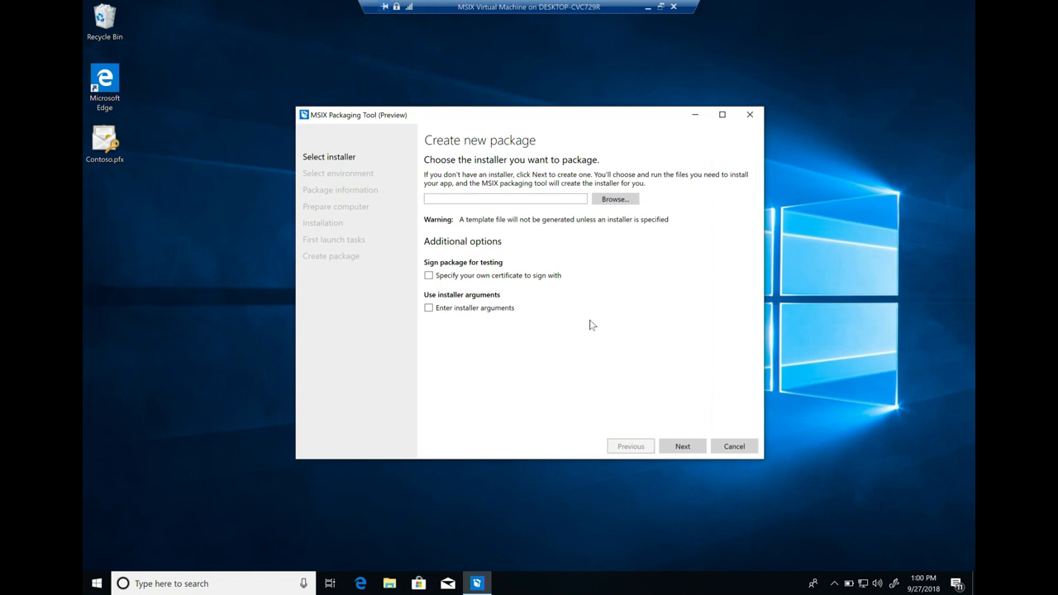
pyautogui.click(626, 203)
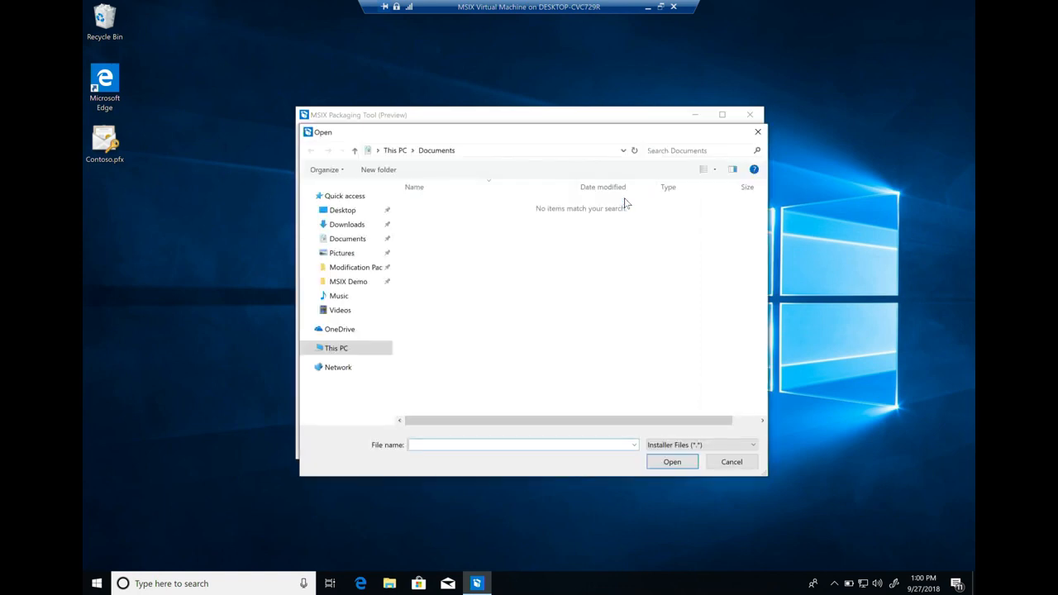
pyautogui.click(358, 283)
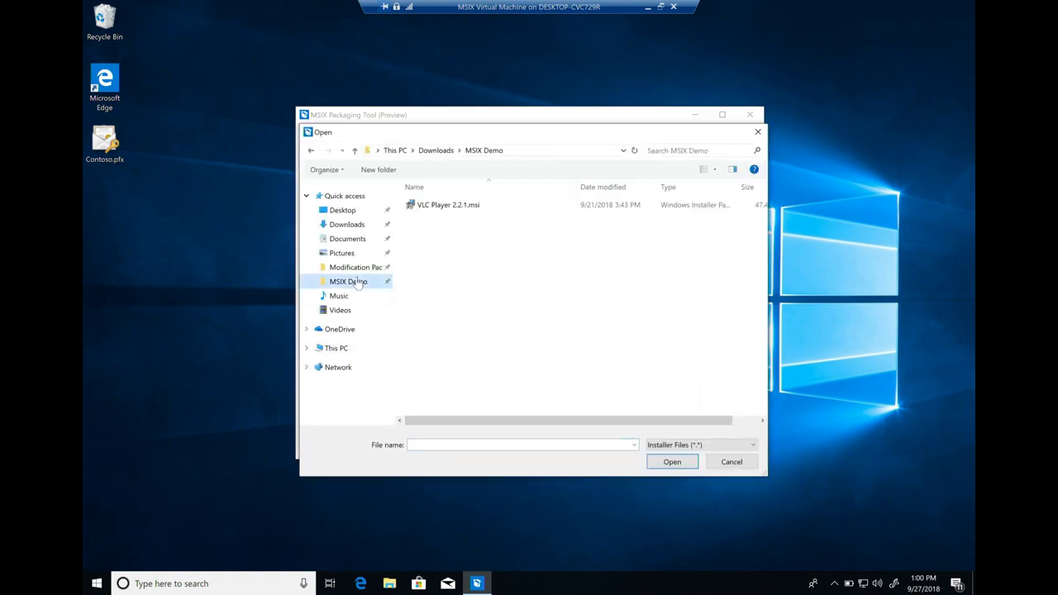
pyautogui.click(489, 208)
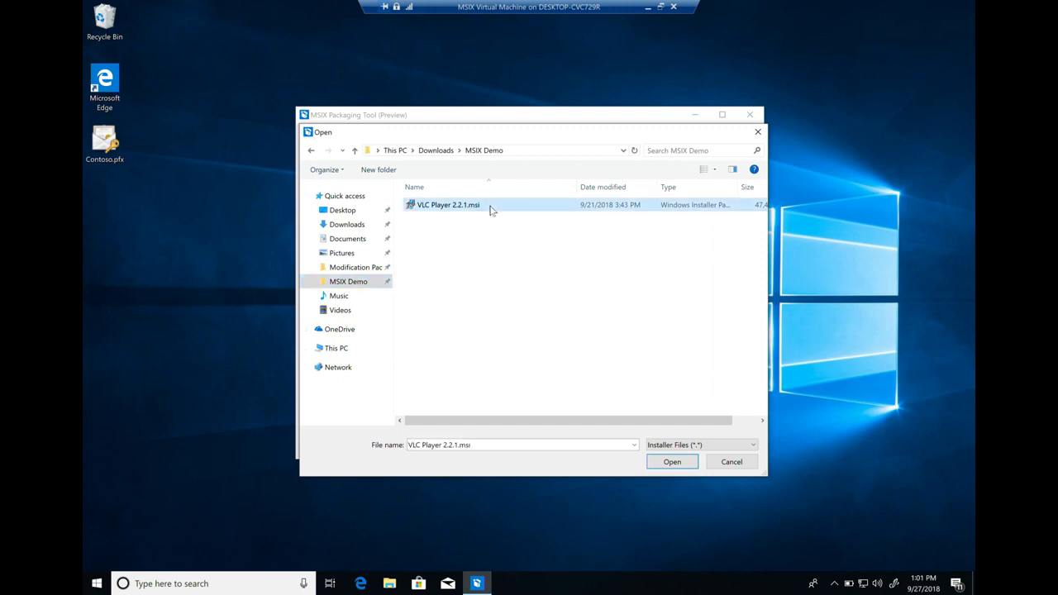
pyautogui.click(672, 464)
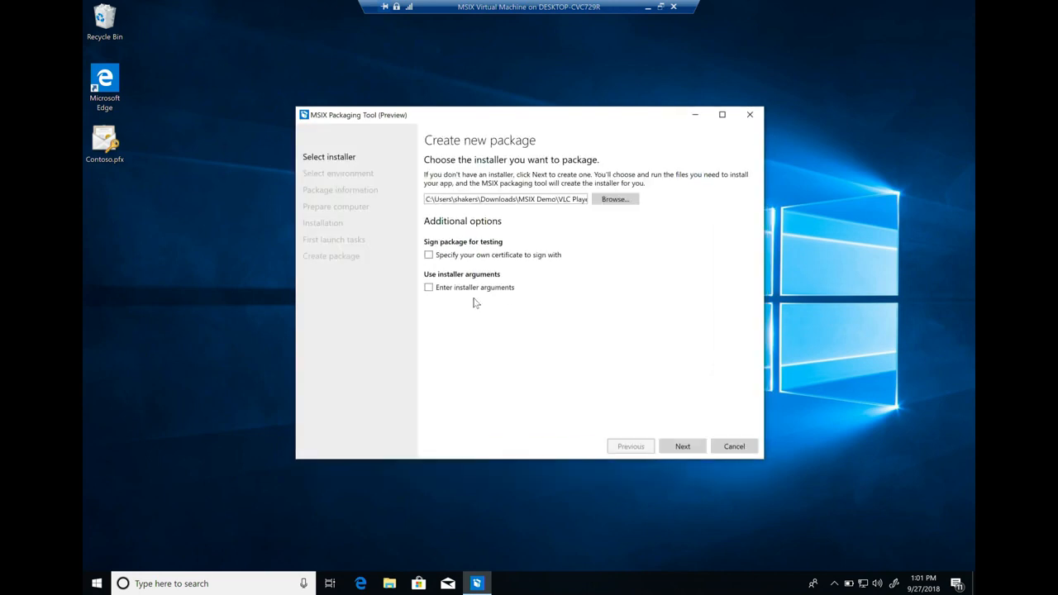
# Enable signing with your own certificate, select Contoso.pfx from the Desktop, and enter the certificate password
pyautogui.click(429, 255)
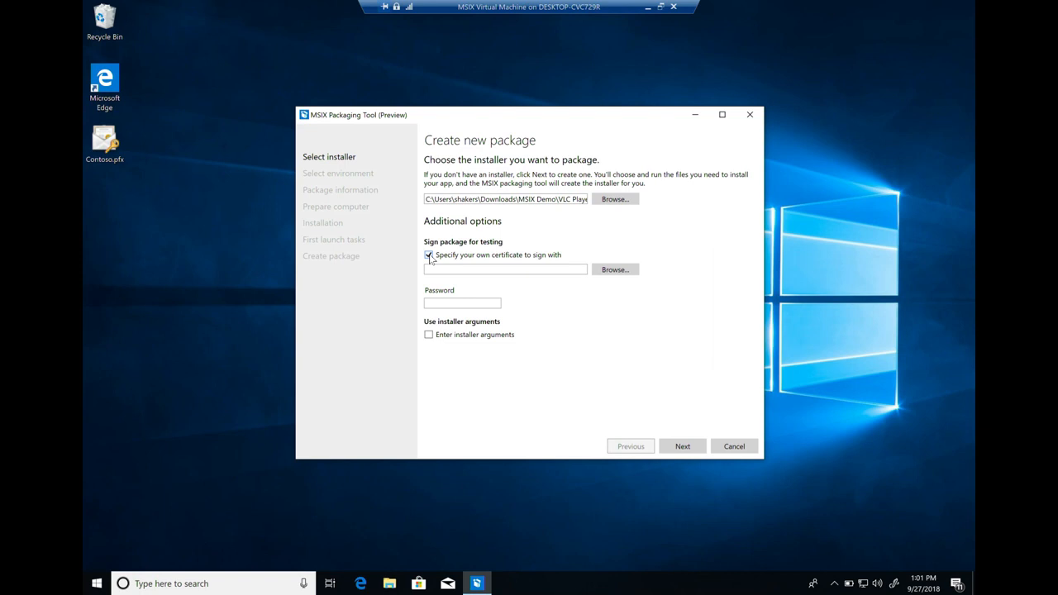
pyautogui.click(626, 271)
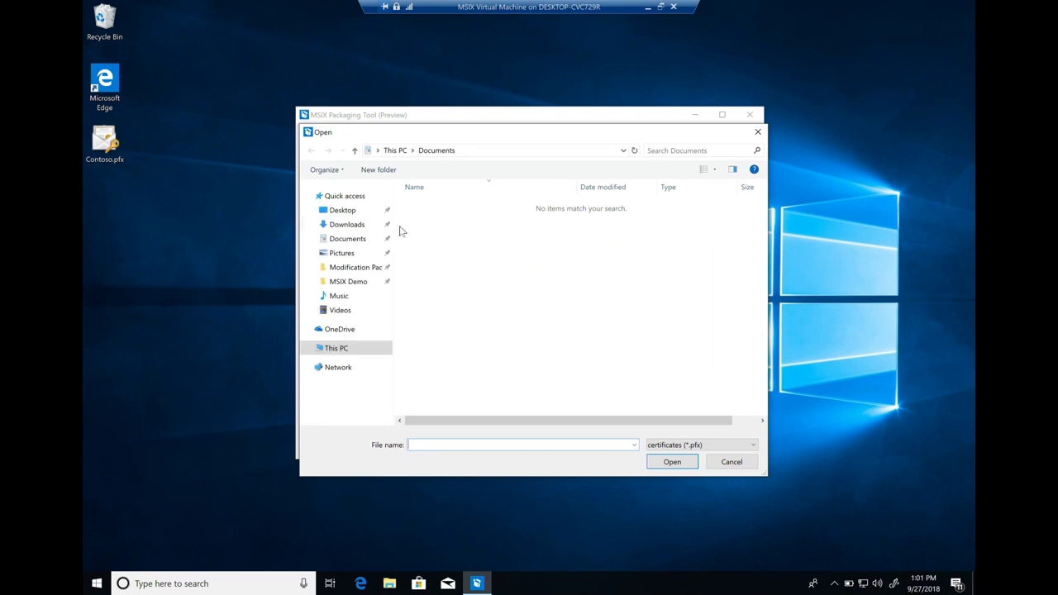
pyautogui.click(362, 212)
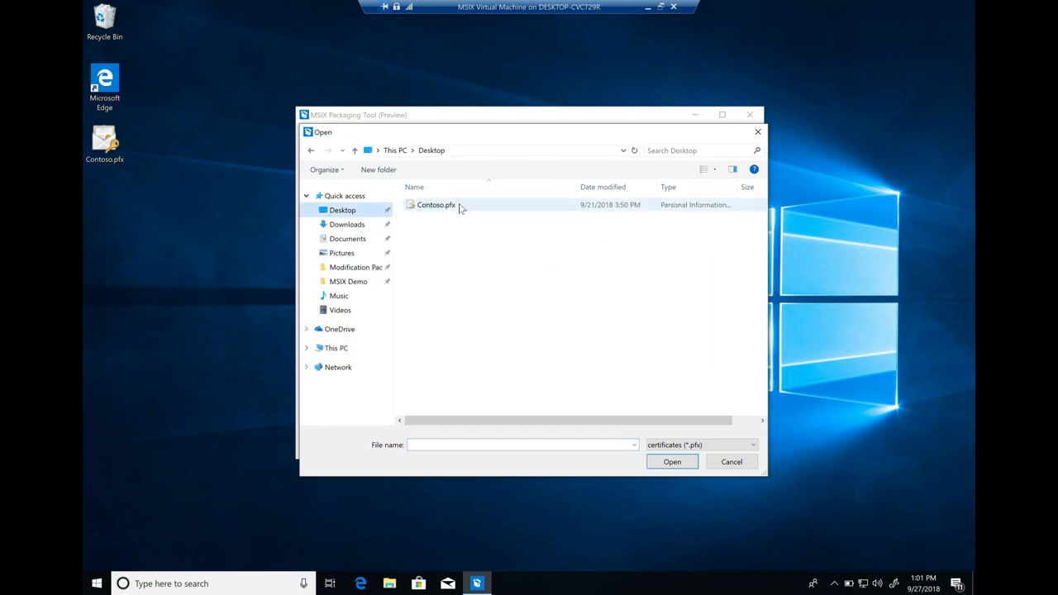
pyautogui.click(447, 205)
pyautogui.click(666, 465)
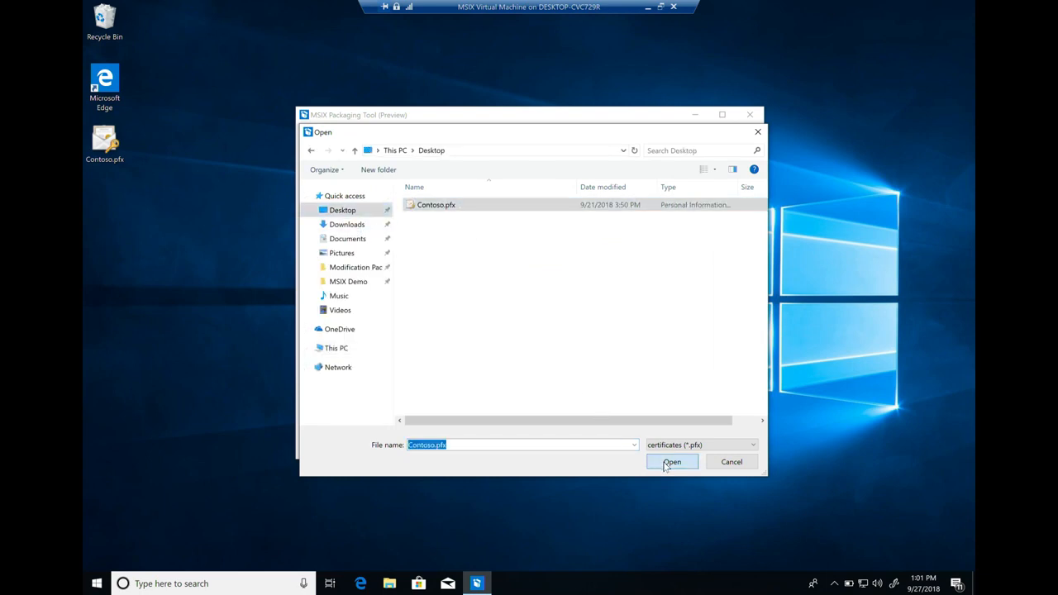
pyautogui.click(469, 306)
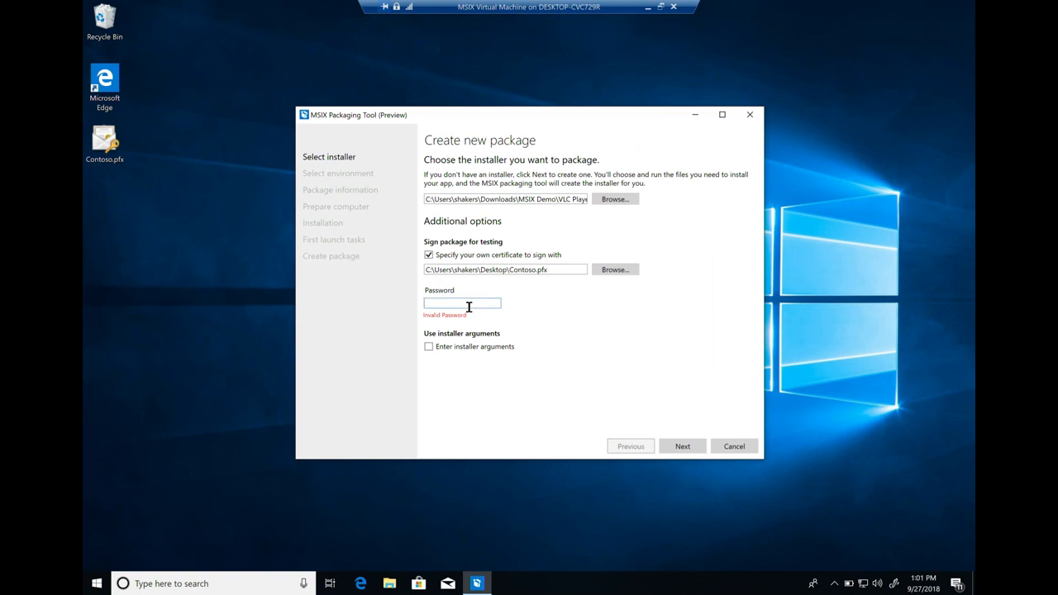
pyautogui.write('•••••••••••')
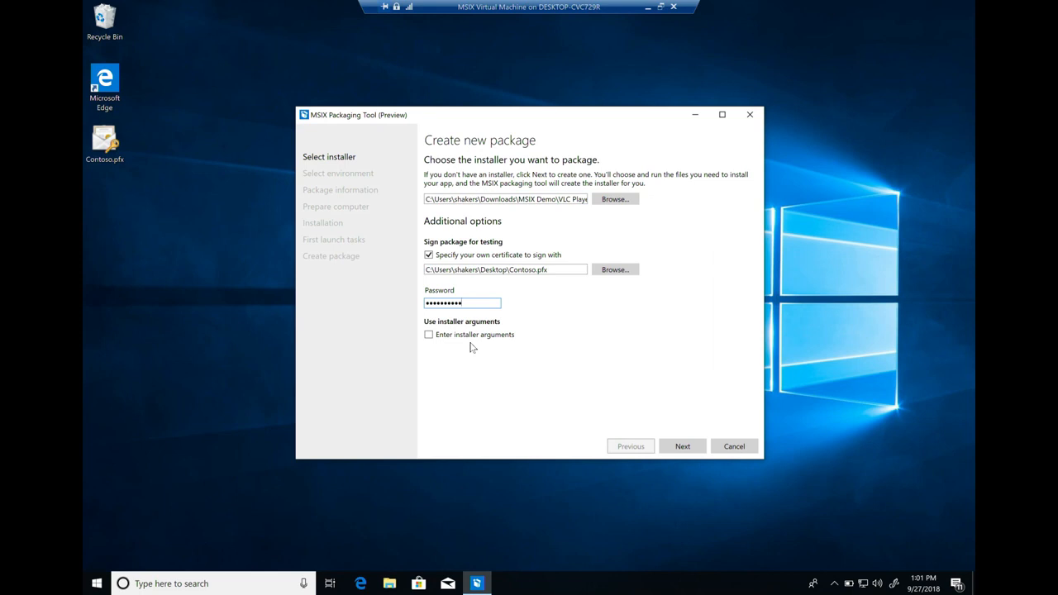
# Leave installer arguments disabled and continue with creating the package on this computer as the packaging method
pyautogui.click(429, 335)
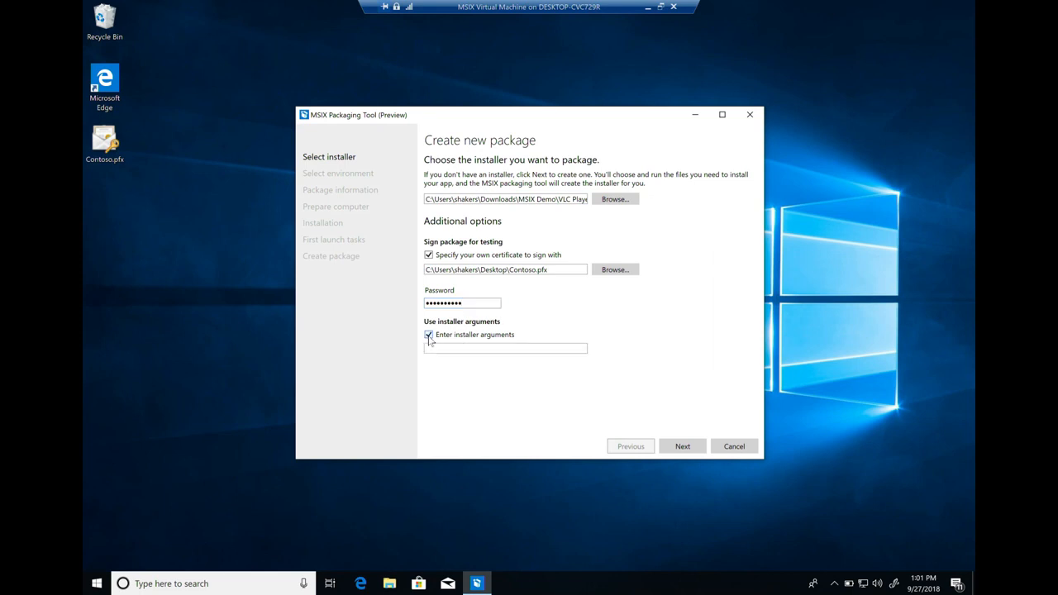
pyautogui.click(428, 336)
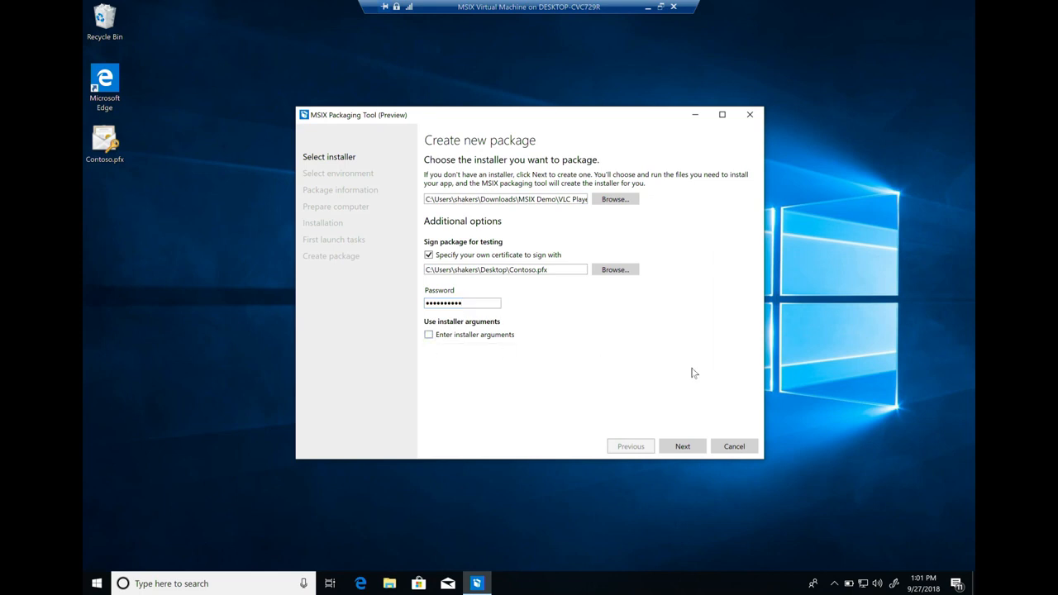
pyautogui.click(683, 447)
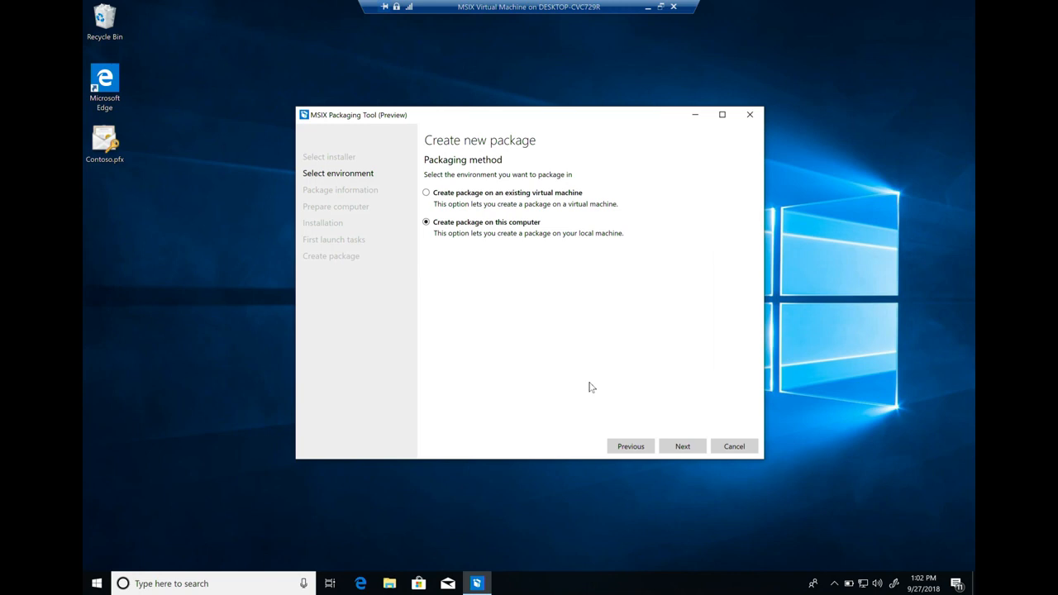
pyautogui.click(683, 446)
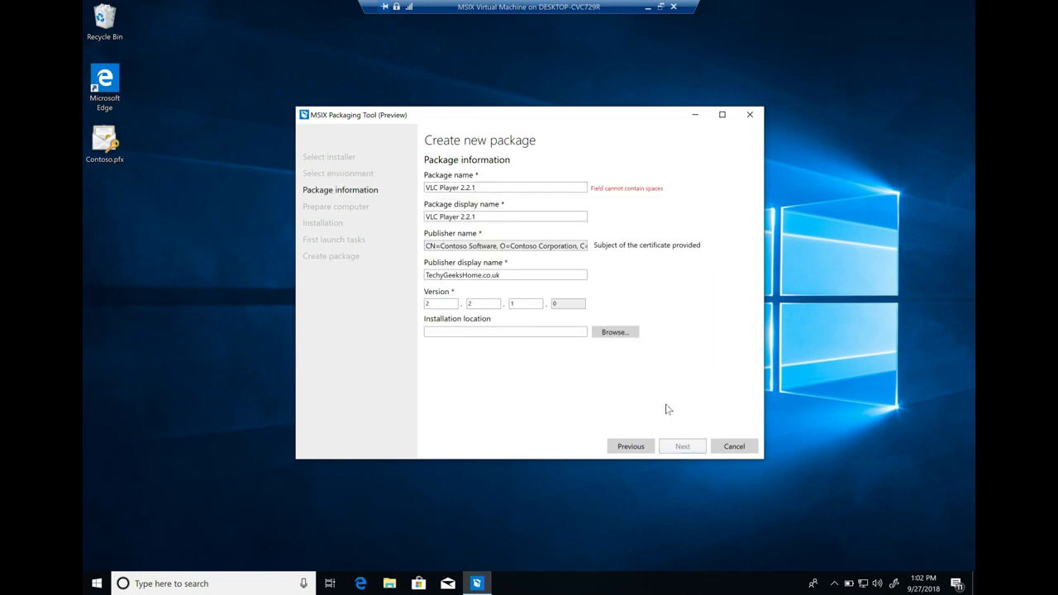
# Set the package name to VLCPlayer and continue to preparing the computer
pyautogui.click(508, 189)
pyautogui.press('BackSpace')
pyautogui.press('BackSpace')
pyautogui.press('BackSpace')
pyautogui.press('BackSpace')
pyautogui.press('BackSpace')
pyautogui.click(441, 187)
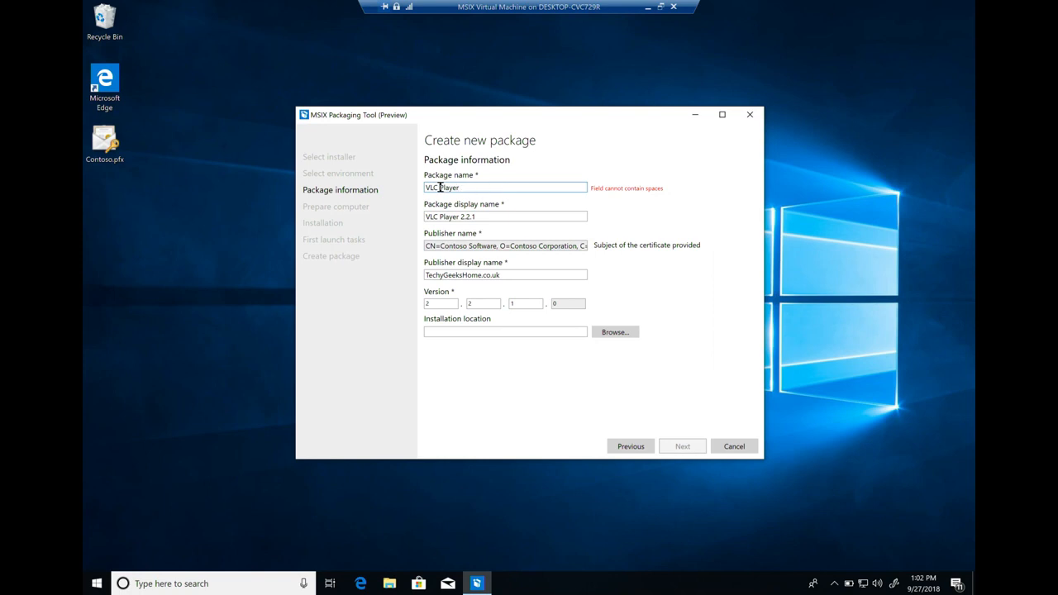
pyautogui.press('BackSpace')
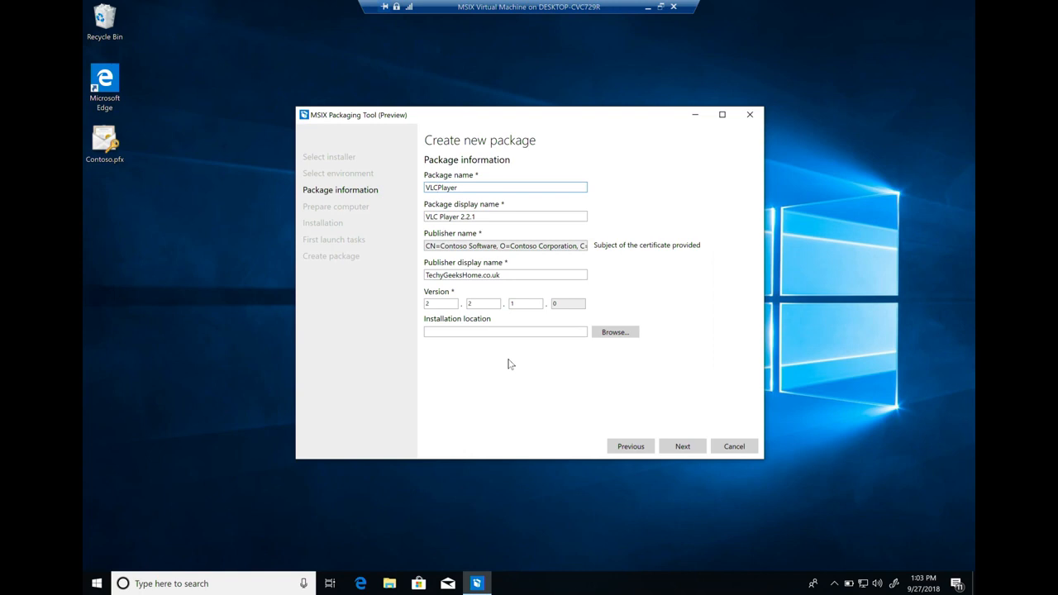
pyautogui.click(684, 450)
pyautogui.click(685, 449)
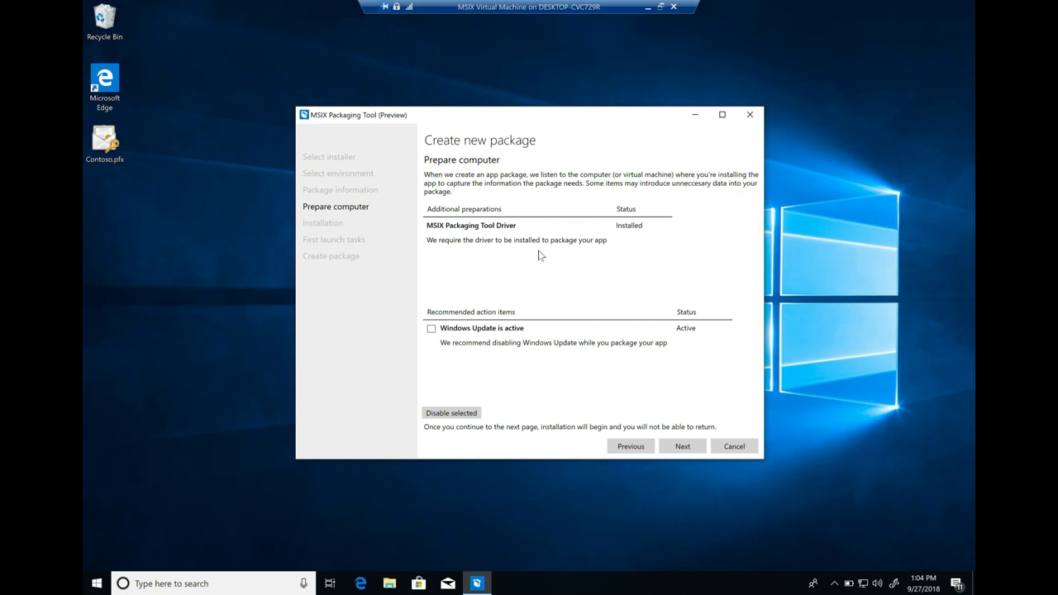
# Disable Windows Update for the packaging session and start the VLC Player installation
pyautogui.click(431, 329)
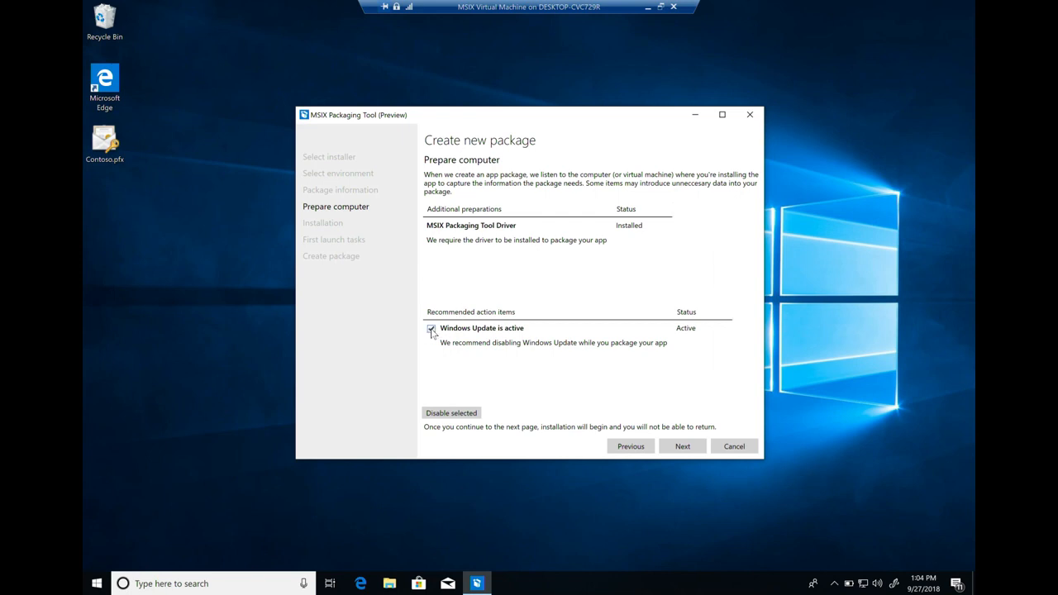
pyautogui.click(453, 414)
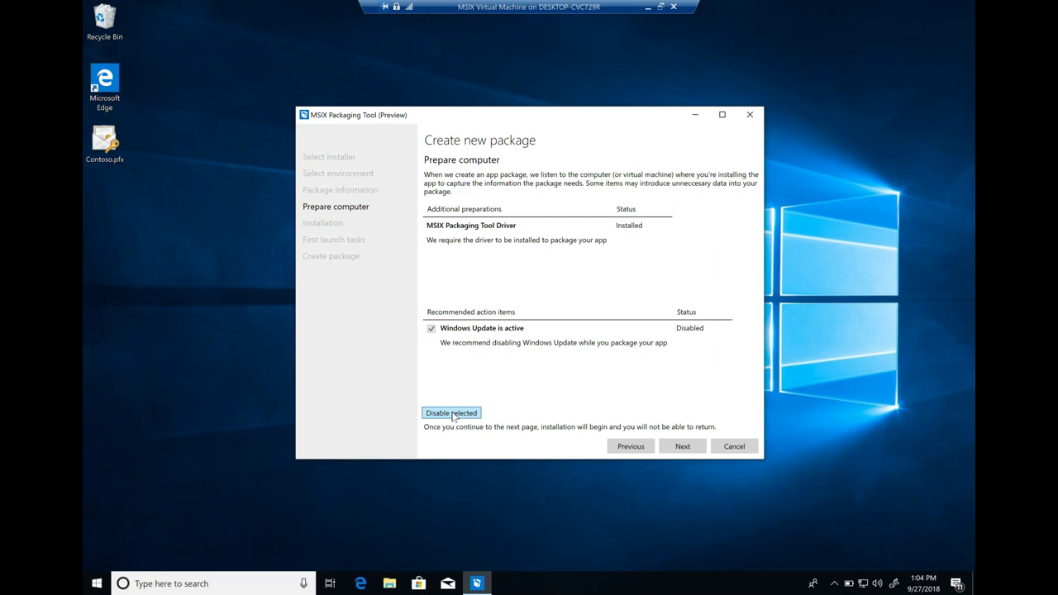
pyautogui.click(680, 449)
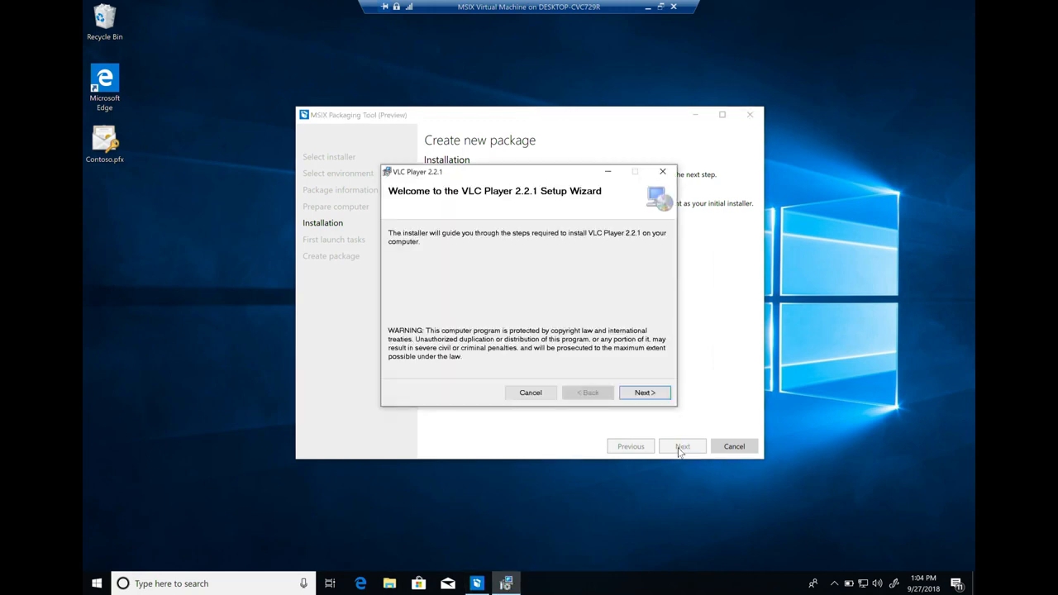
# Install VLC Player 2.2.1 for everyone in the default folder and close the setup wizard
pyautogui.click(641, 394)
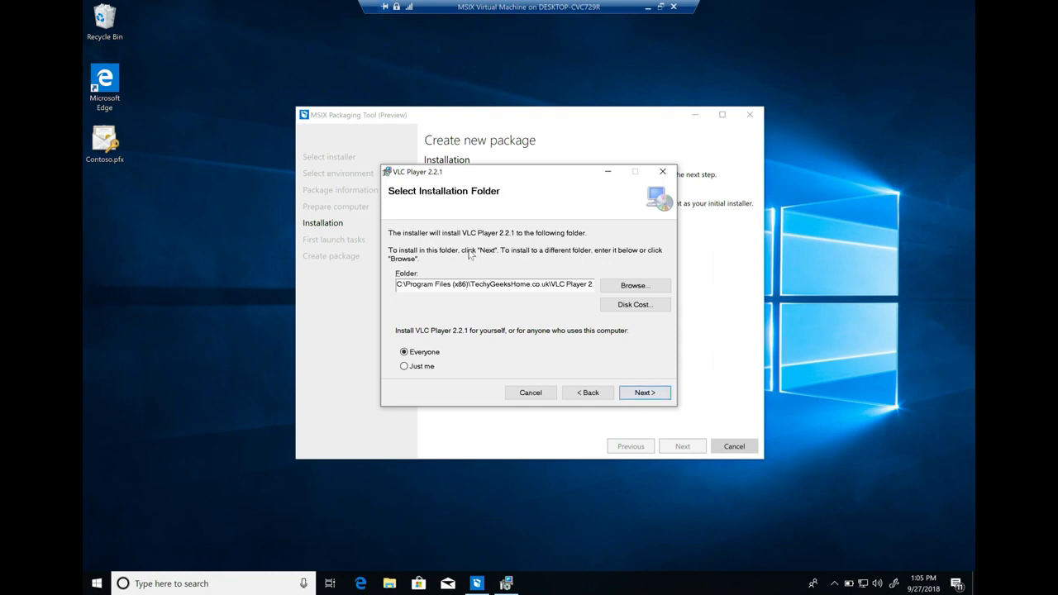
pyautogui.click(648, 396)
pyautogui.click(646, 395)
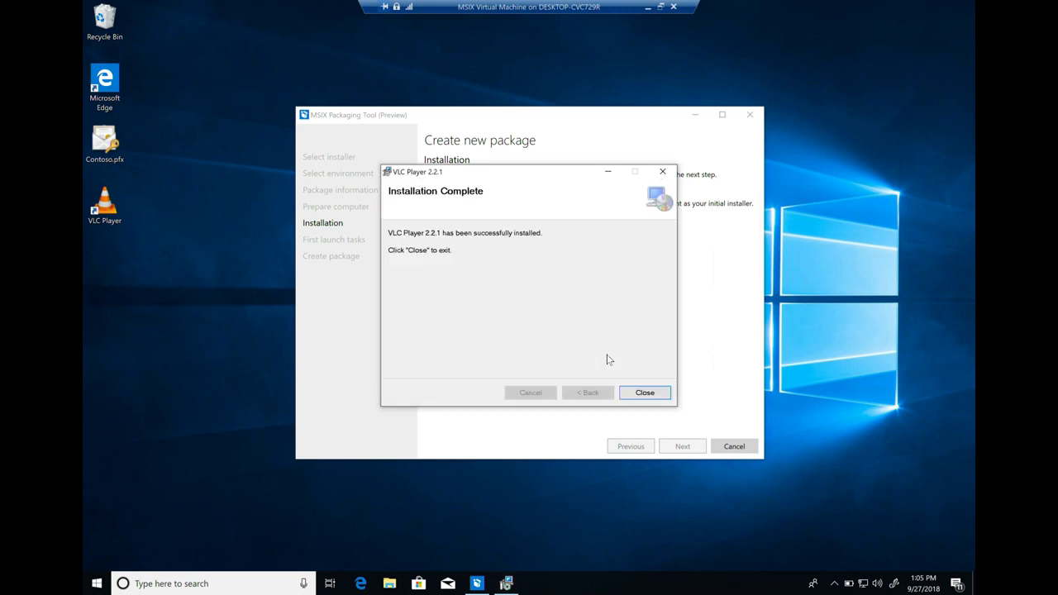
pyautogui.click(646, 393)
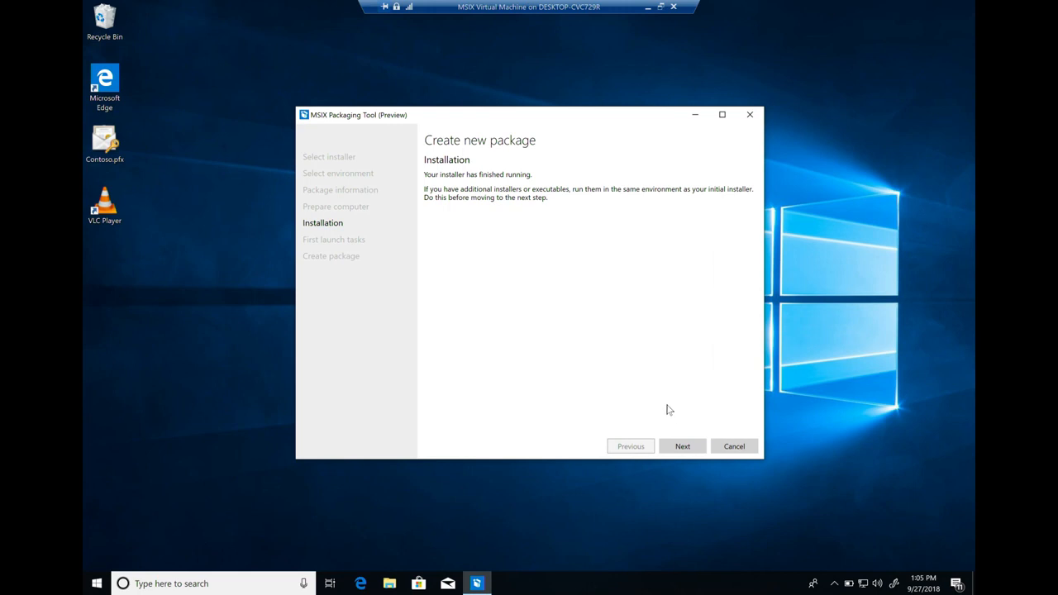
# Continue to the first launch tasks, run the vlc.exe entrypoint, and close VLC media player
pyautogui.click(686, 446)
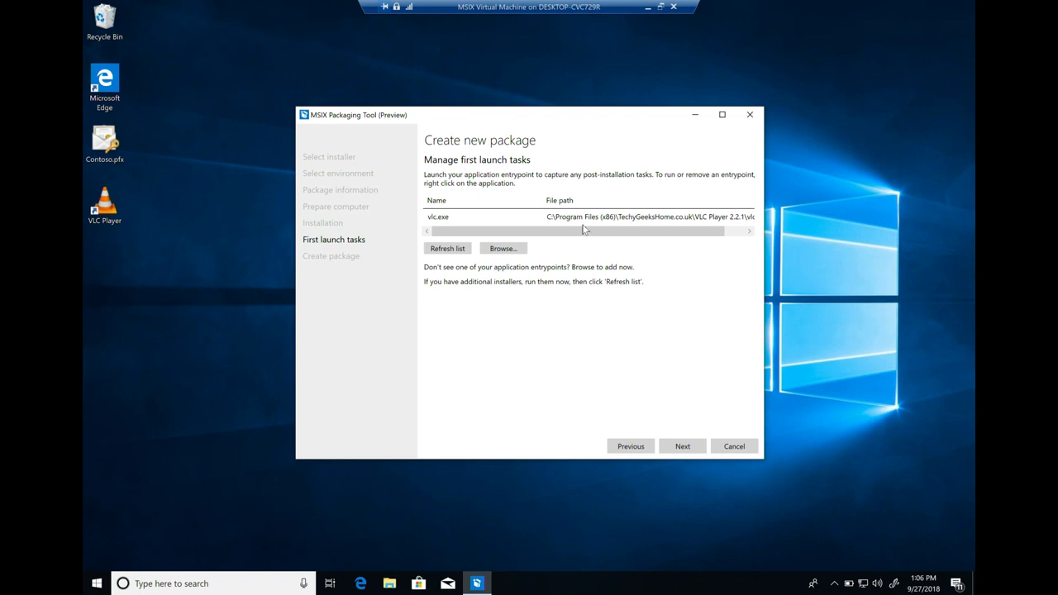
pyautogui.click(504, 218)
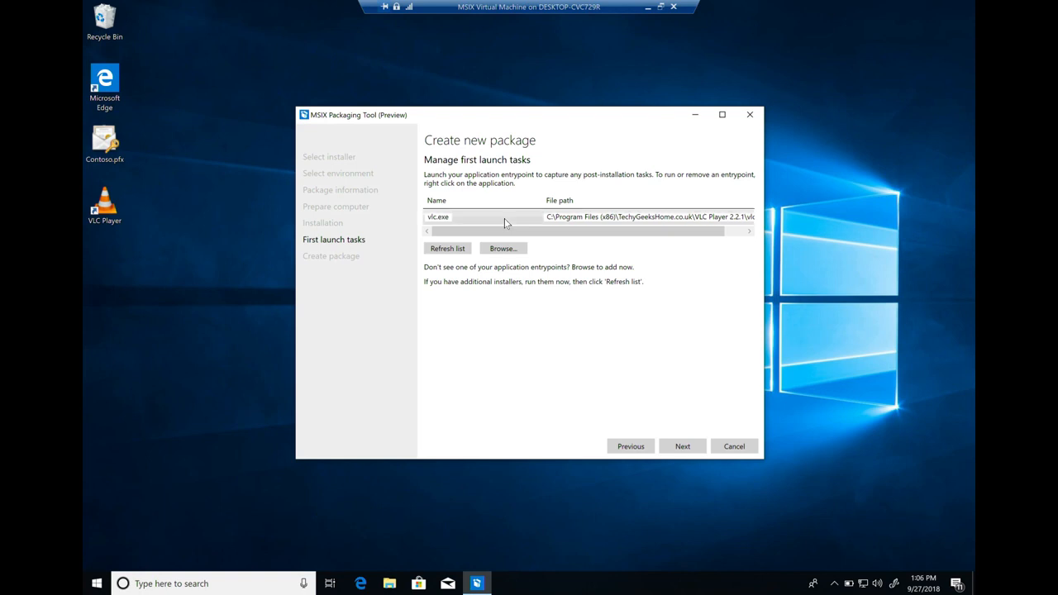
pyautogui.doubleClick(504, 218)
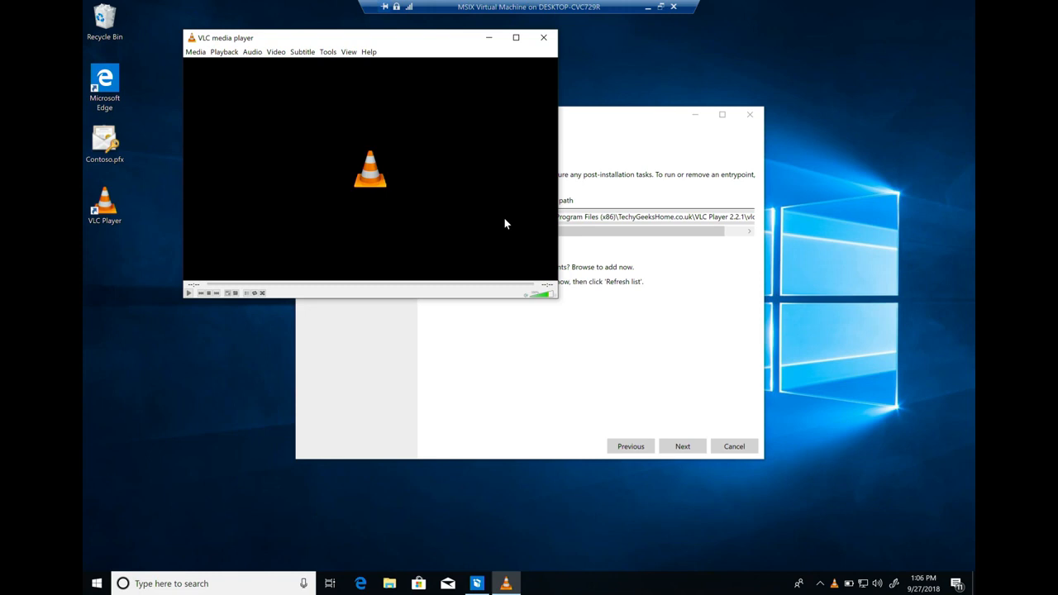
pyautogui.click(229, 55)
pyautogui.click(229, 54)
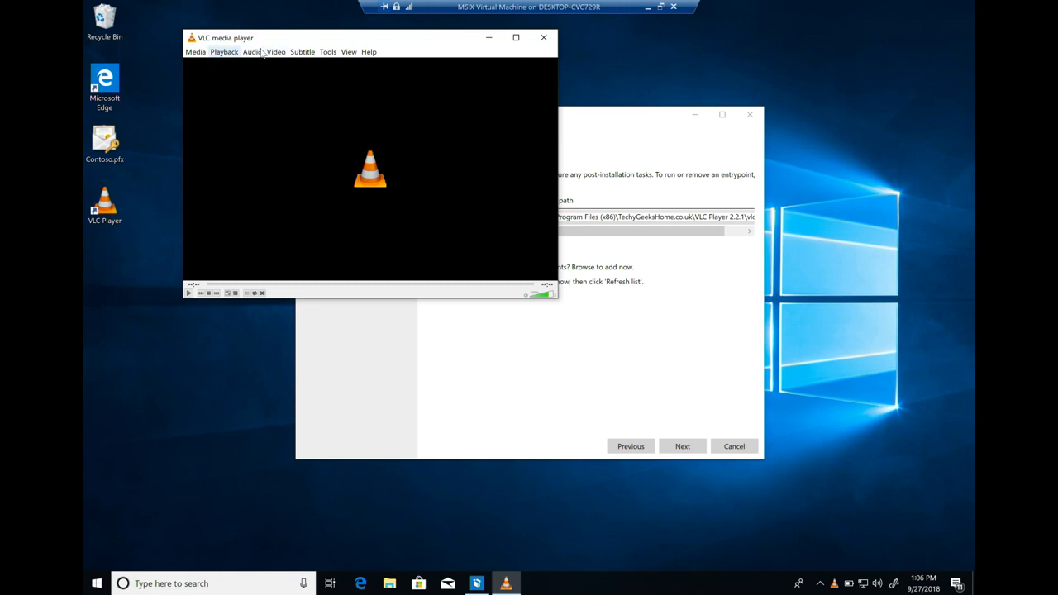
pyautogui.click(303, 52)
pyautogui.click(303, 51)
pyautogui.click(543, 38)
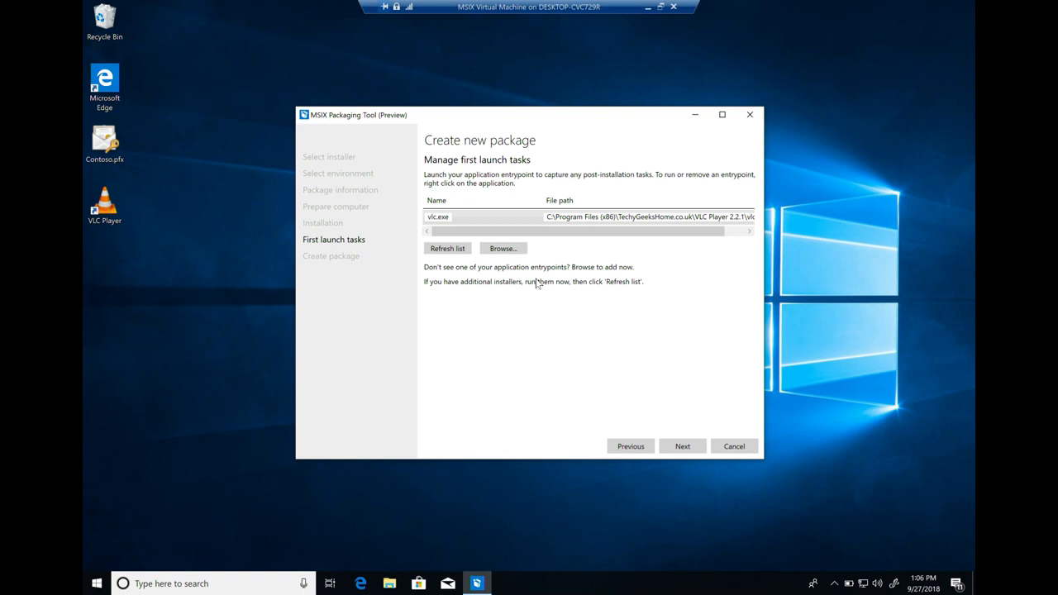
# Add vlc-cache-gen.exe as an extra entrypoint and remove it from the first launch tasks
pyautogui.click(505, 251)
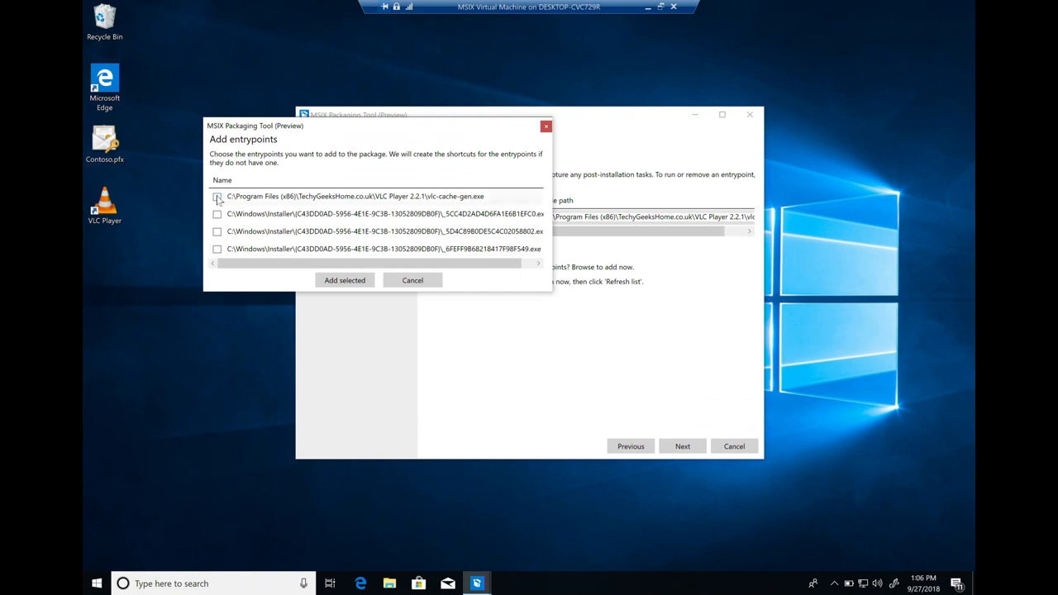
pyautogui.click(348, 280)
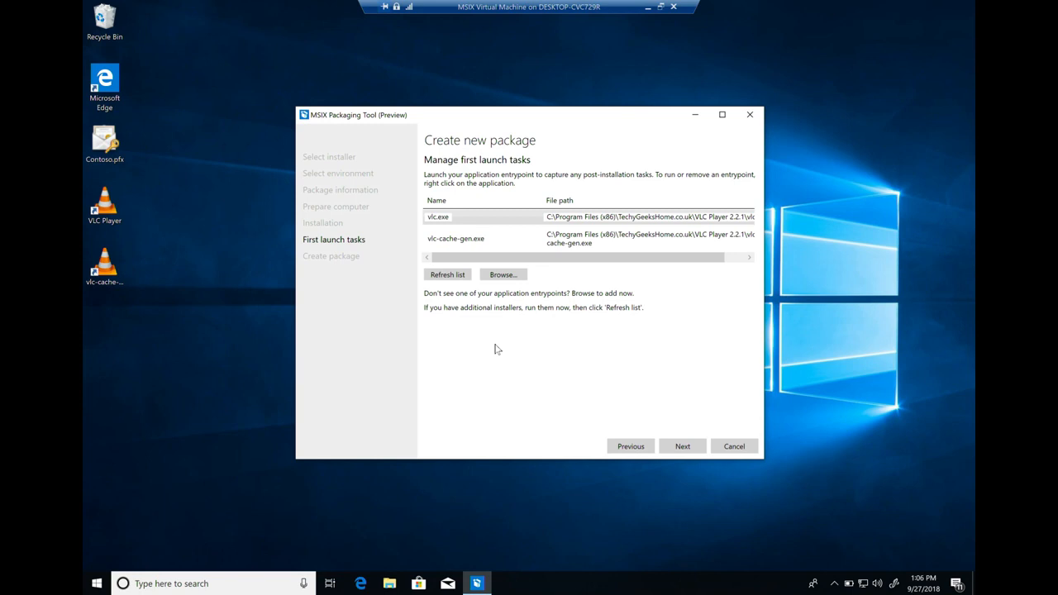
pyautogui.click(515, 242)
pyautogui.rightClick(516, 242)
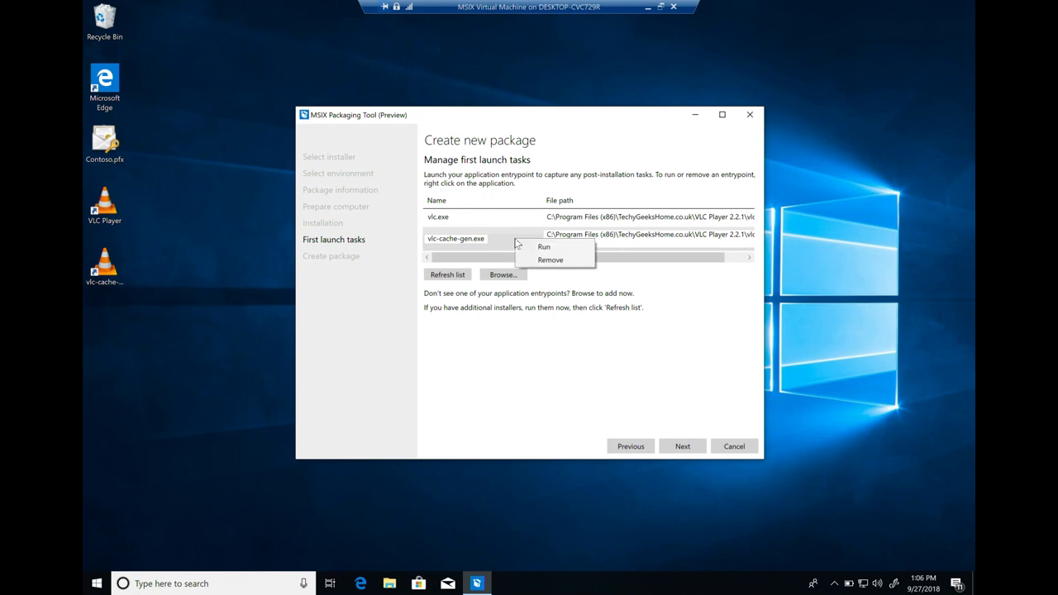
pyautogui.click(547, 263)
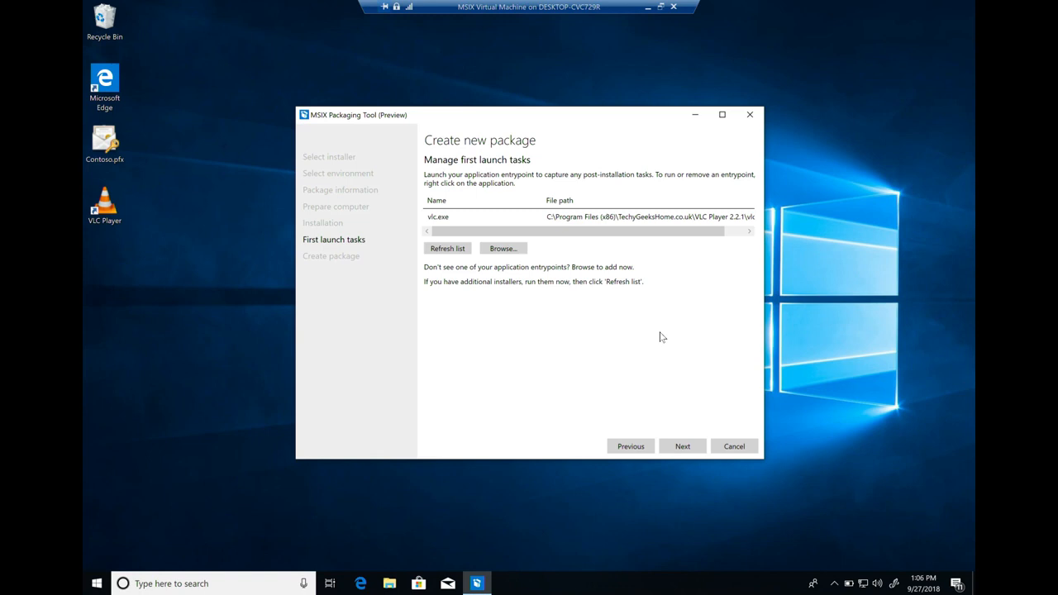
# Finish the first launch tasks and confirm moving on to package creation
pyautogui.click(674, 447)
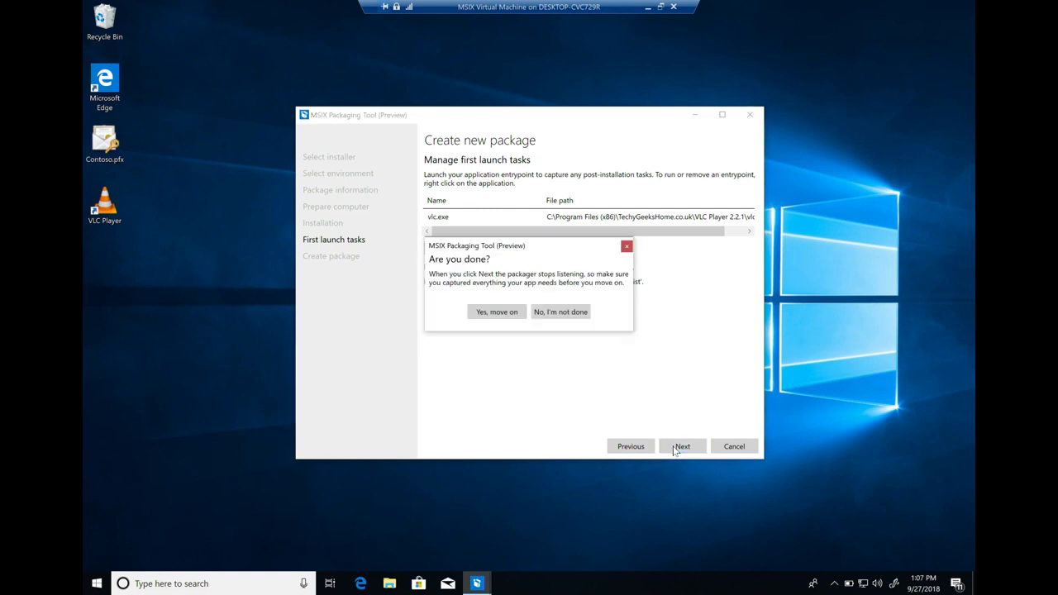
pyautogui.click(494, 313)
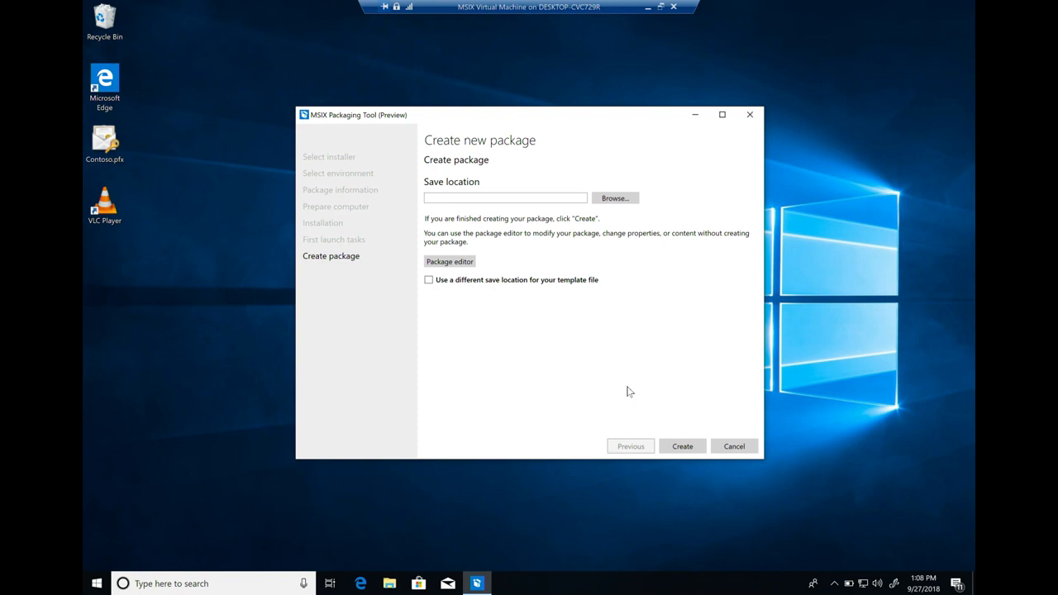
# Set the package's save location to the Desktop with the suggested file name, create the package, and close the completion report
pyautogui.click(622, 200)
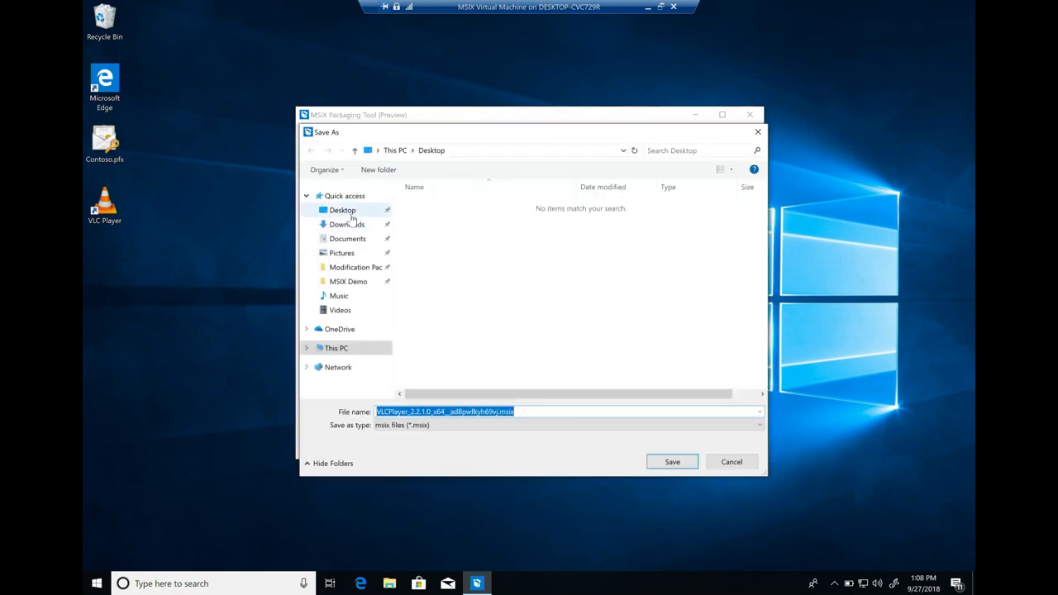
pyautogui.click(351, 217)
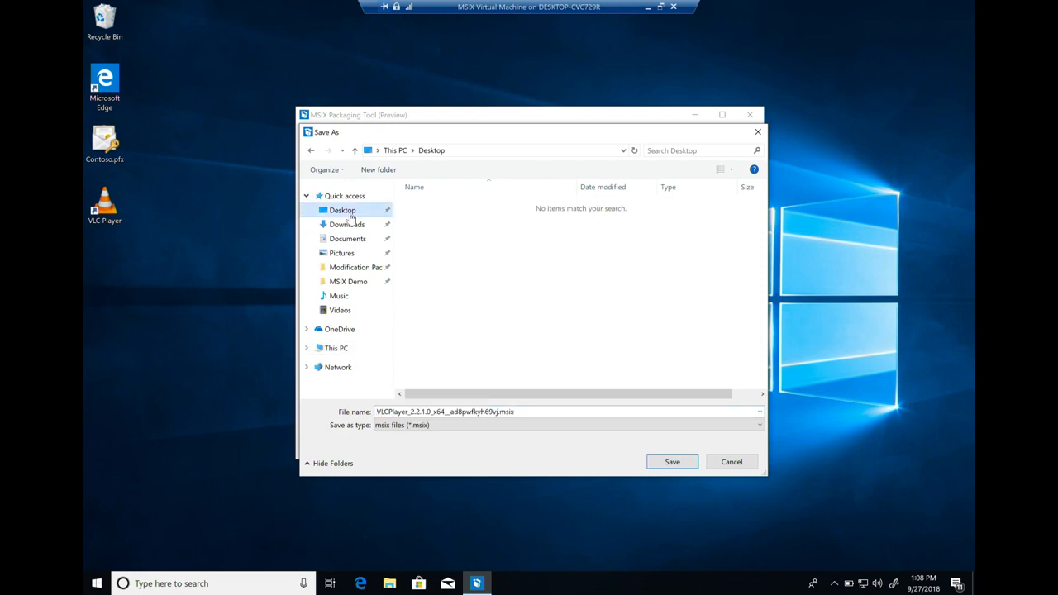
pyautogui.doubleClick(533, 411)
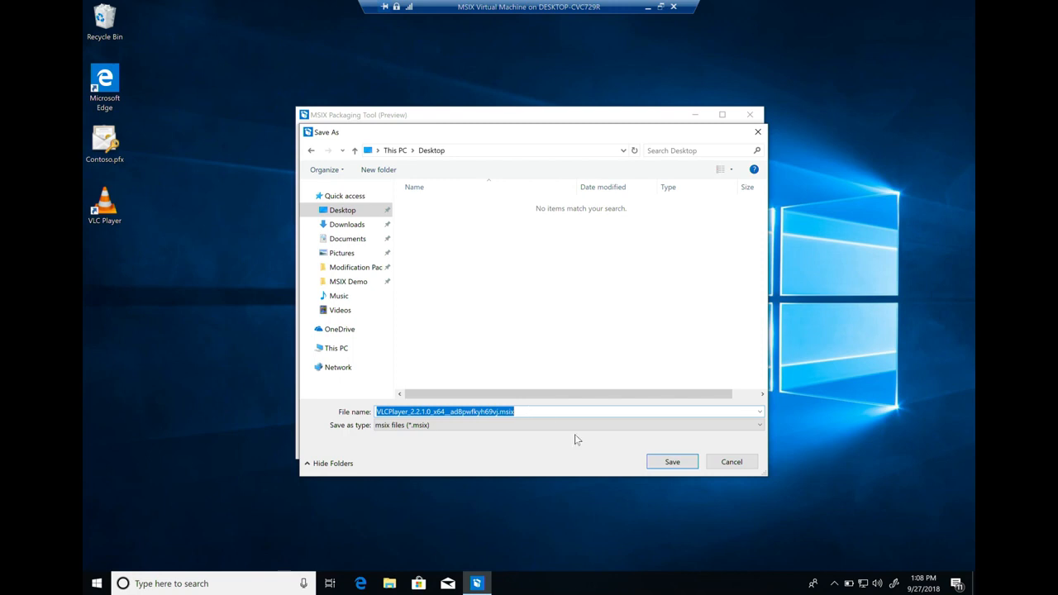
pyautogui.click(676, 464)
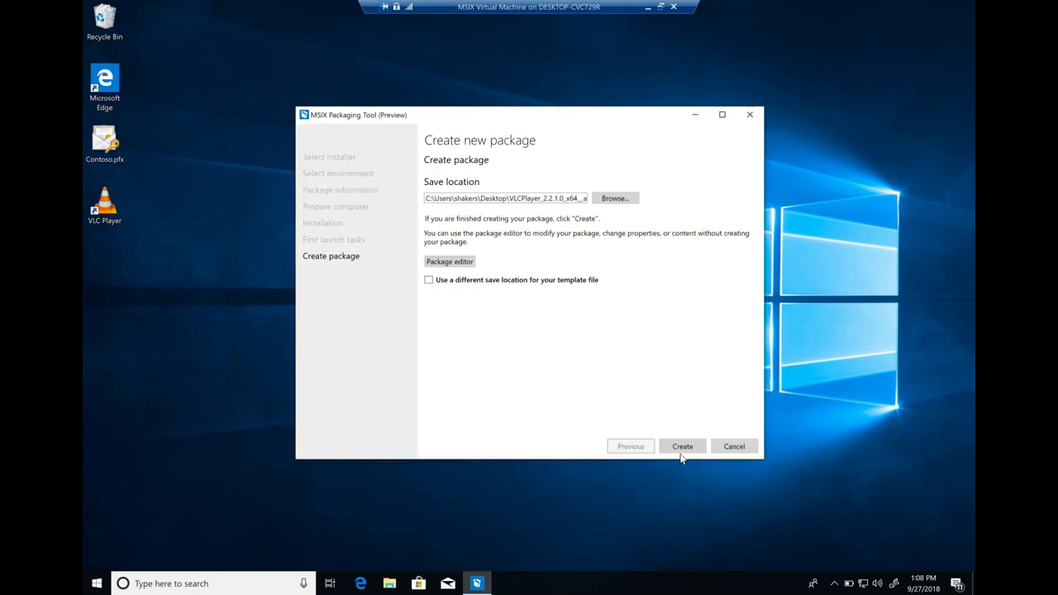
pyautogui.click(683, 447)
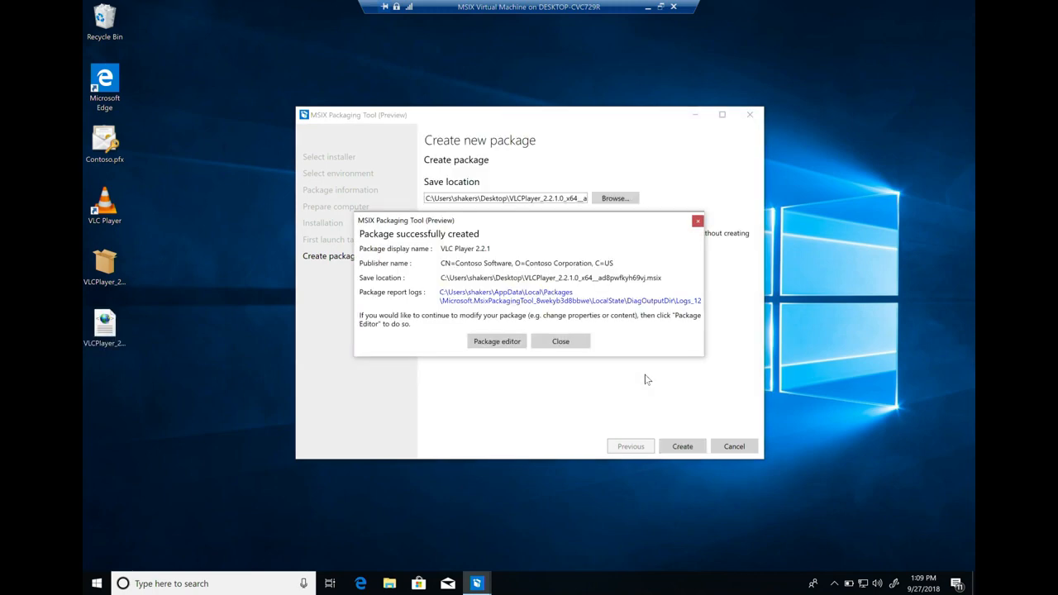
pyautogui.click(561, 342)
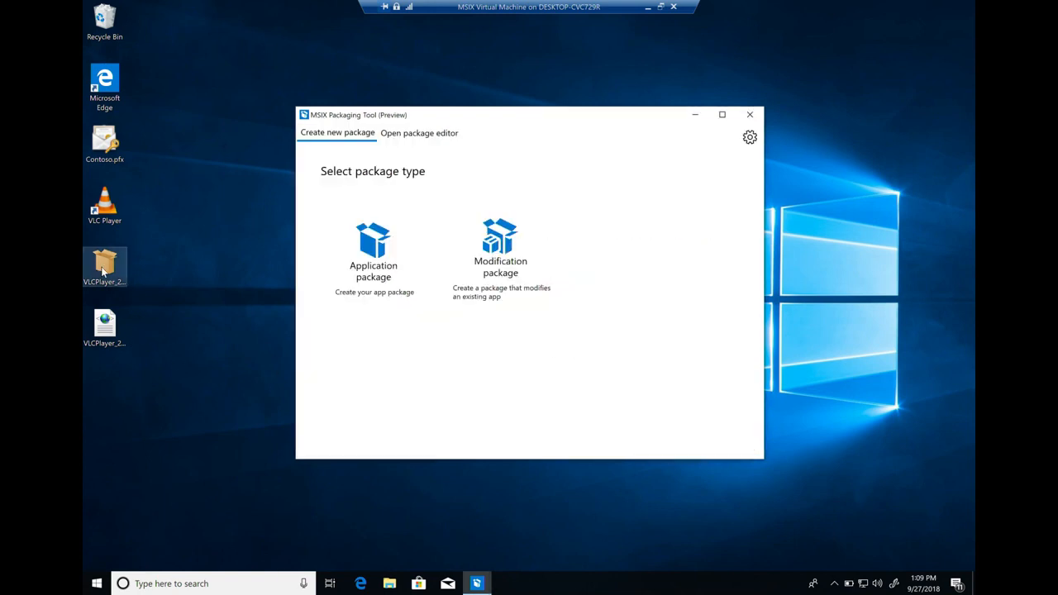
# Install VLC Player 2.2.1 from the new MSIX package on the desktop with launch when ready, and close VLC media player
pyautogui.doubleClick(103, 267)
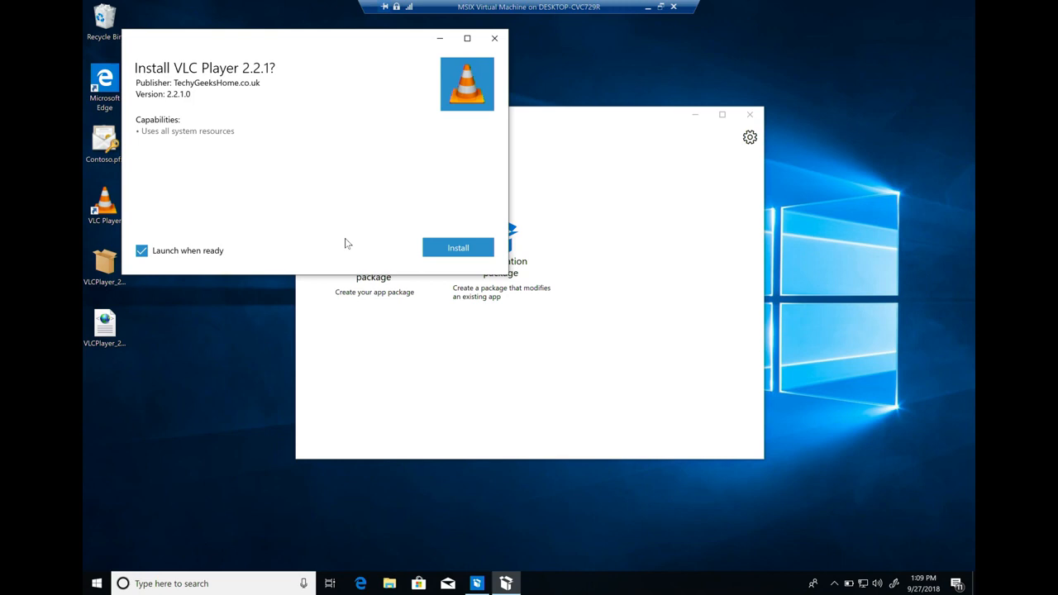
pyautogui.click(444, 251)
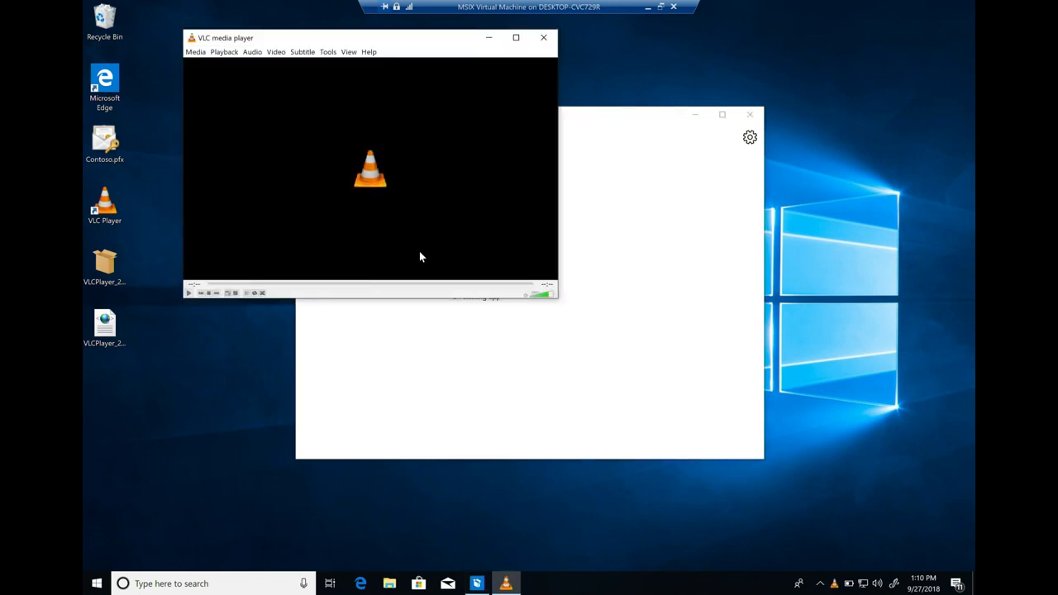
pyautogui.click(544, 37)
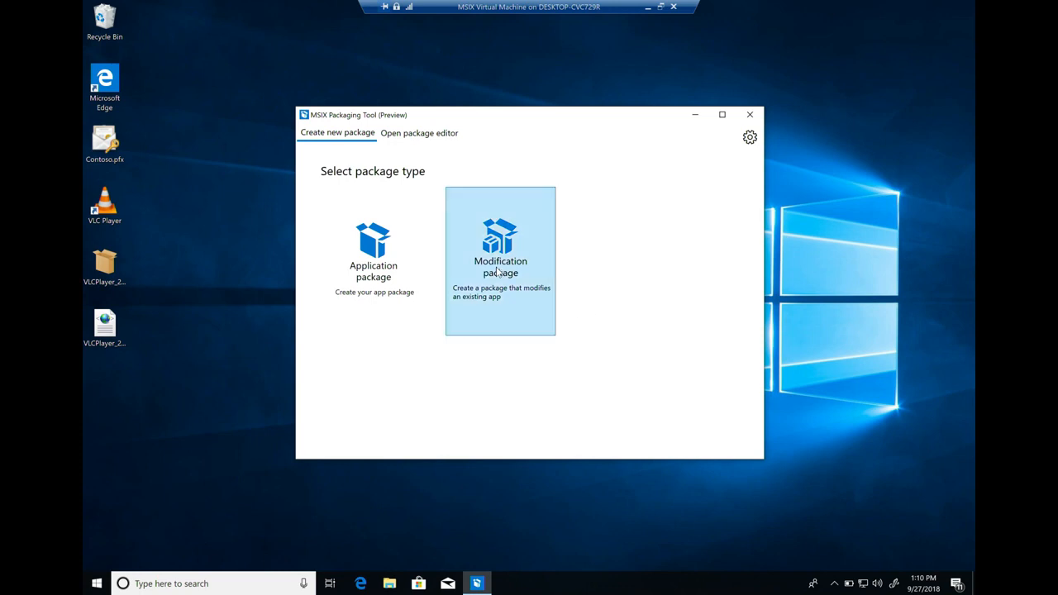
# Open the VLC Player .msix package from the Desktop in the package editor
pyautogui.click(424, 141)
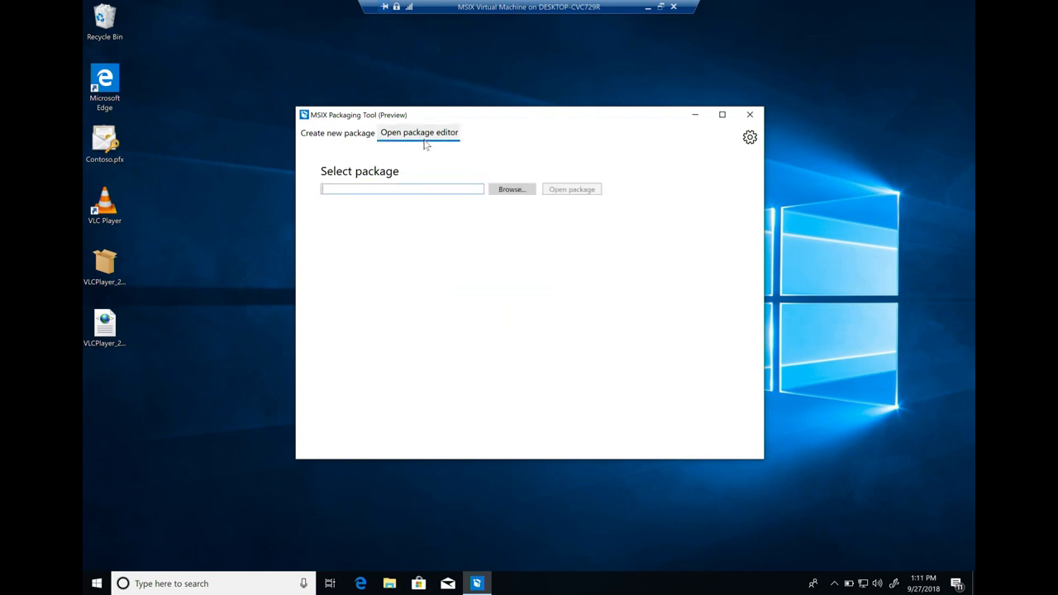
pyautogui.click(515, 192)
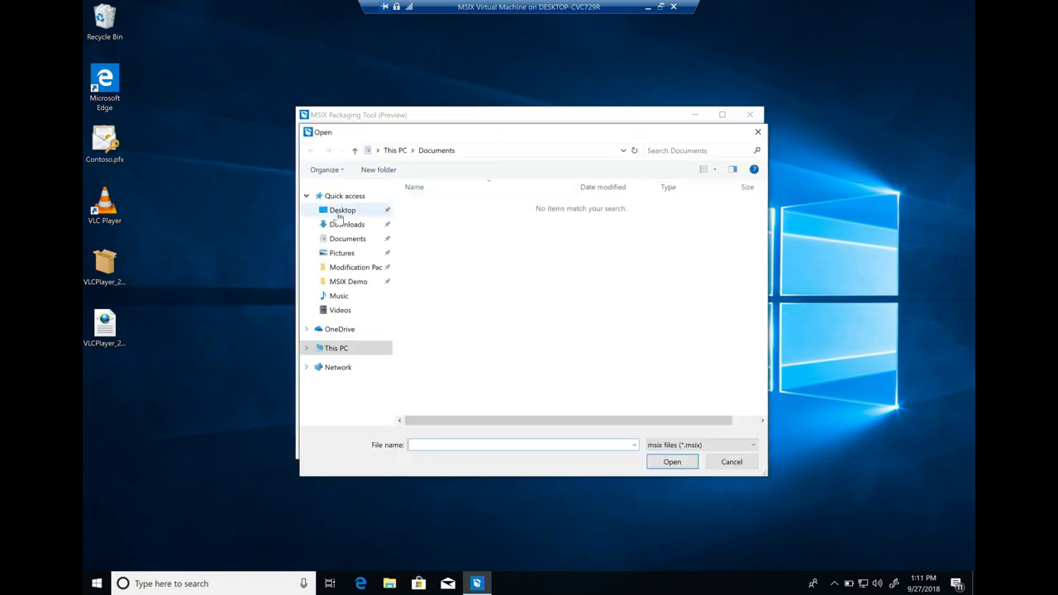
pyautogui.click(340, 212)
pyautogui.click(447, 207)
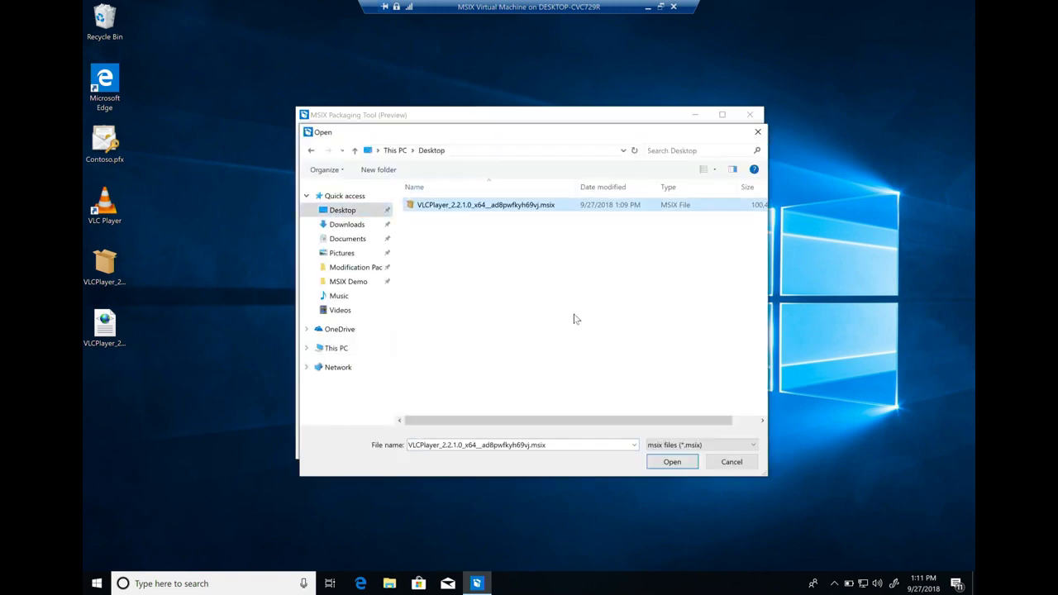
pyautogui.click(673, 462)
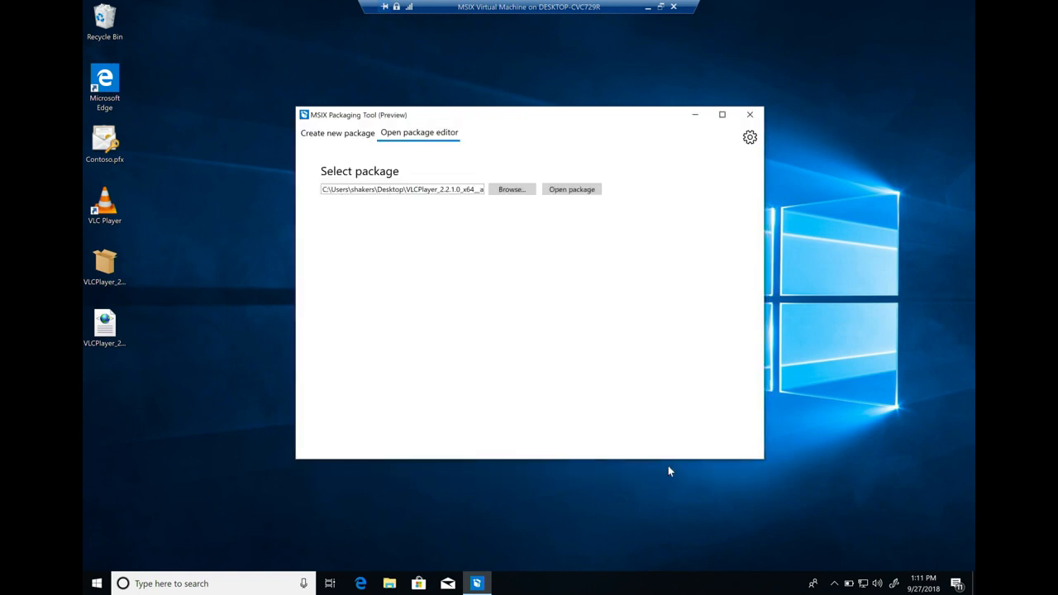
pyautogui.click(574, 191)
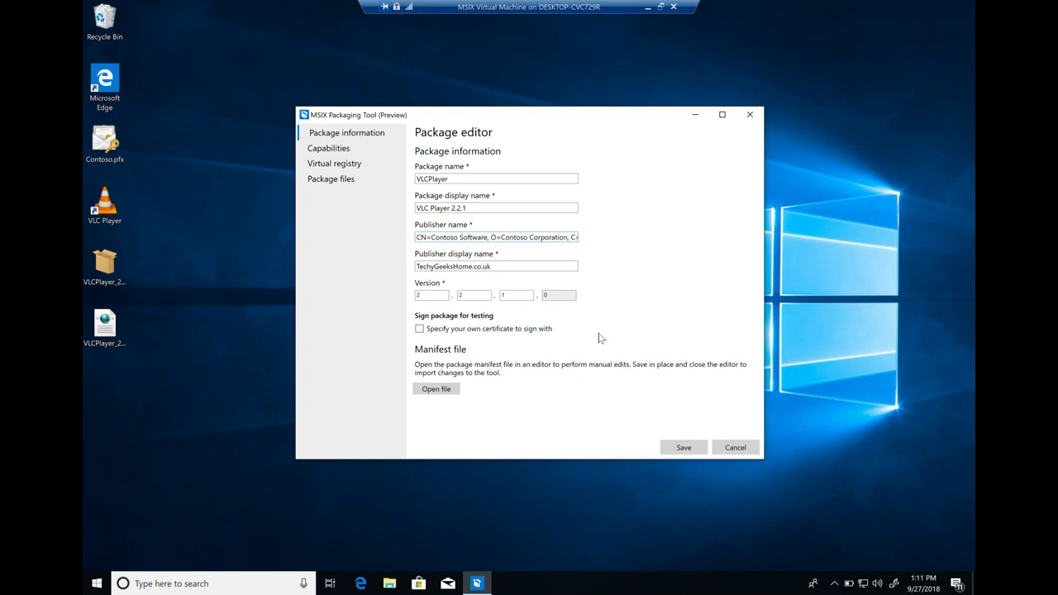
# Open the package manifest file in Notepad to examine its contents, and close it
pyautogui.click(448, 393)
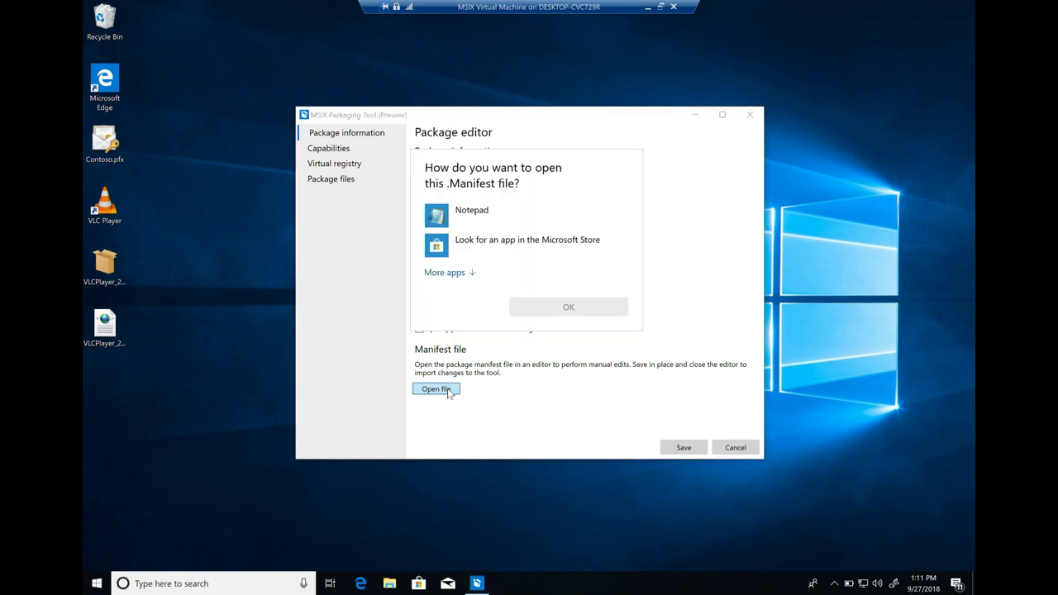
pyautogui.click(464, 216)
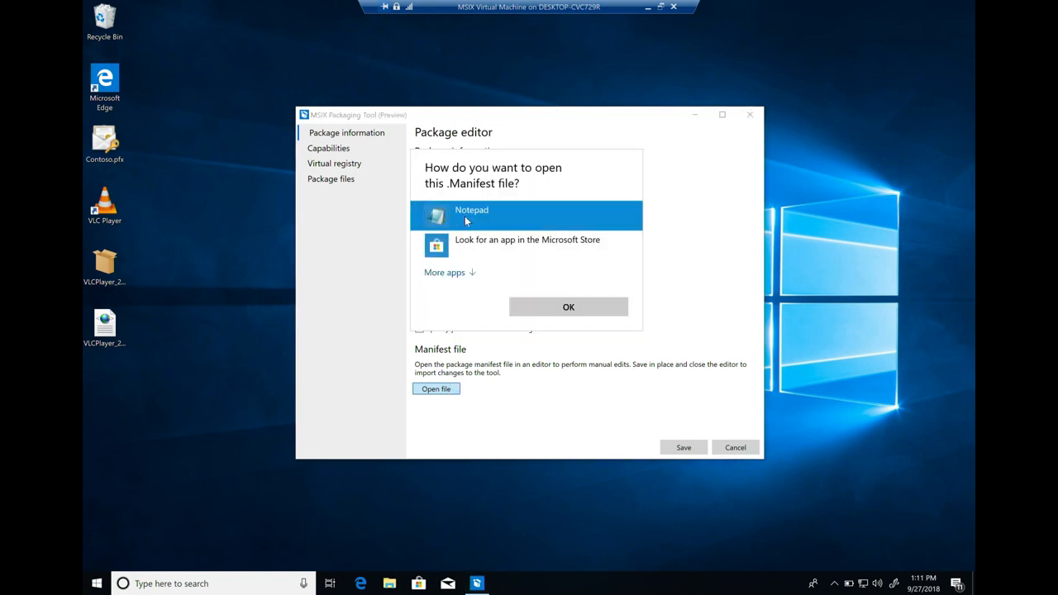
pyautogui.click(569, 307)
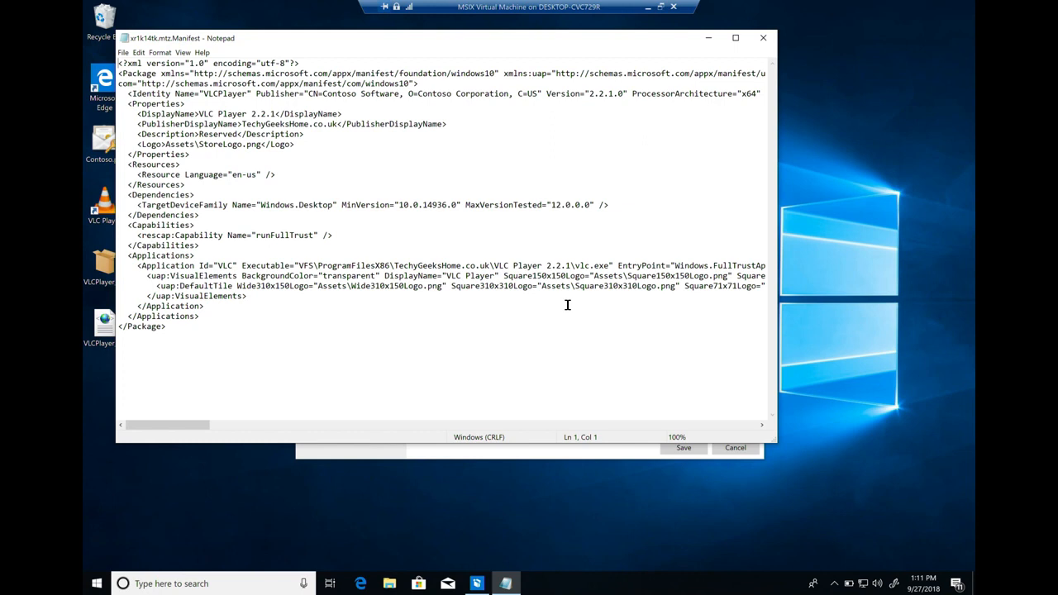
pyautogui.click(612, 93)
pyautogui.press('BackSpace')
pyautogui.write('2')
pyautogui.click(764, 38)
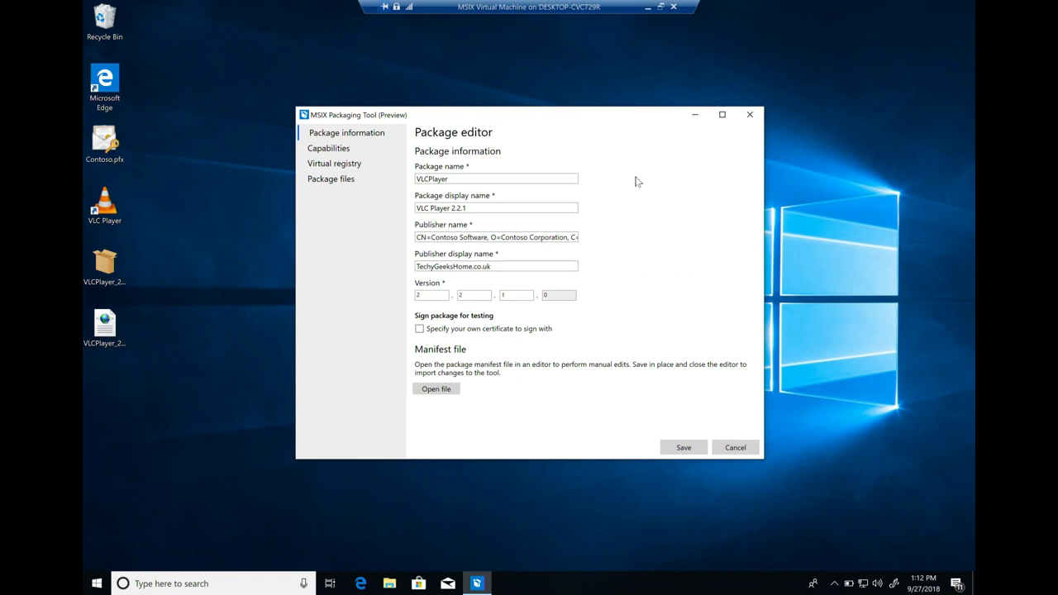
# Change the package version to 2.2.2.0 and enable signing with your own certificate
pyautogui.click(514, 299)
pyautogui.press('BackSpace')
pyautogui.write('2')
pyautogui.click(549, 330)
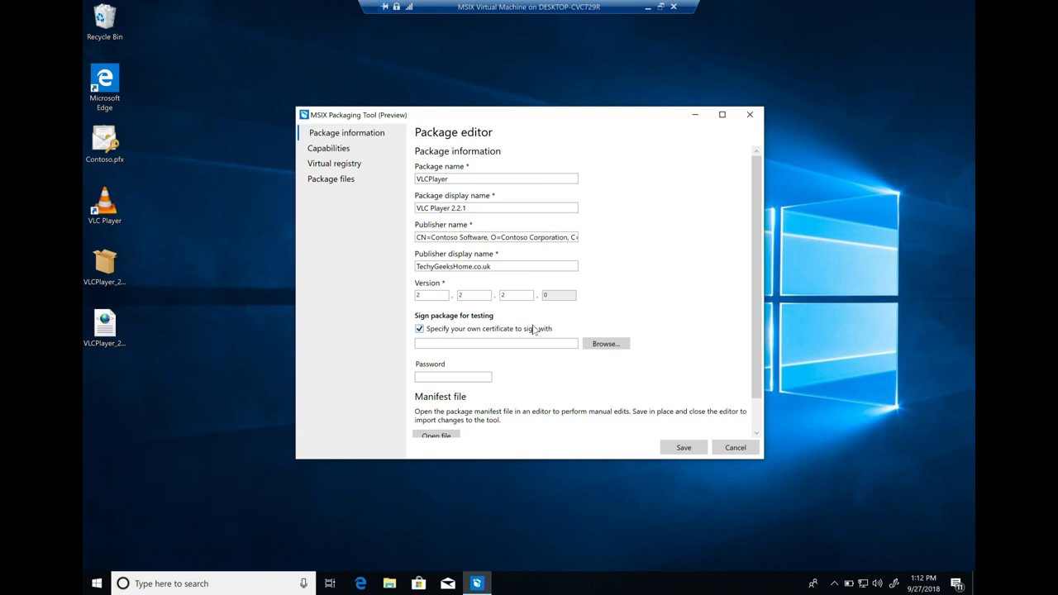
# View the package capabilities and expand the virtual registry to the key under MACHINE, SOFTWARE, Classes, Installer, Features, widening the tree to read it
pyautogui.click(346, 153)
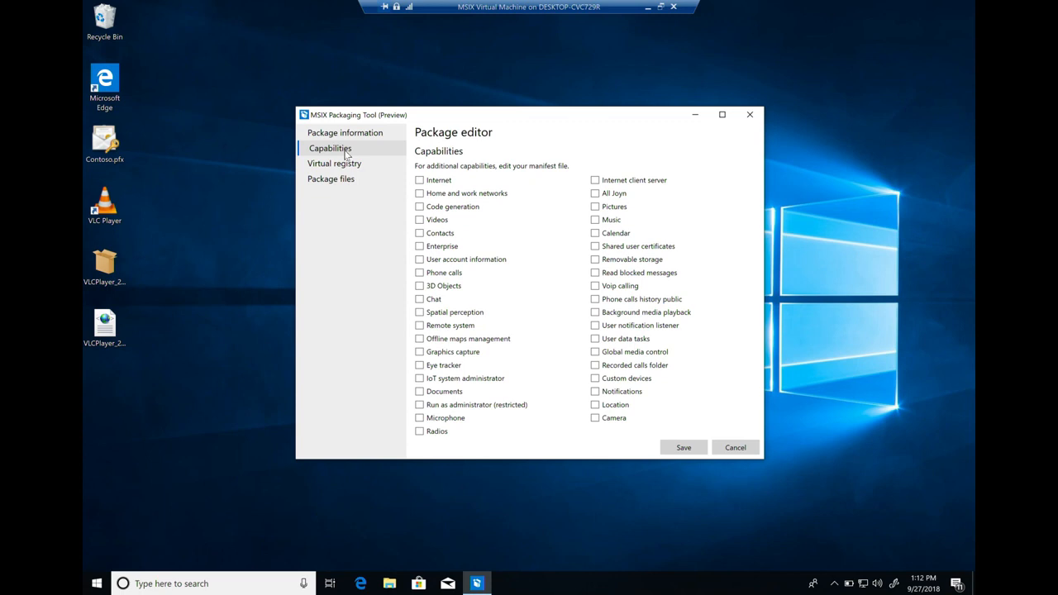
pyautogui.click(348, 168)
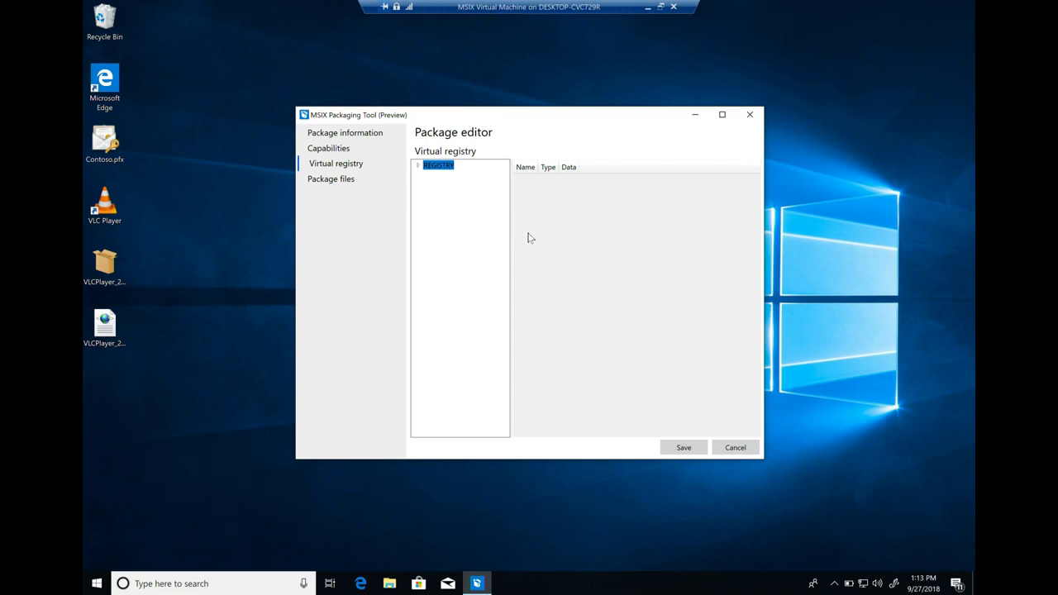
pyautogui.click(419, 167)
pyautogui.click(430, 176)
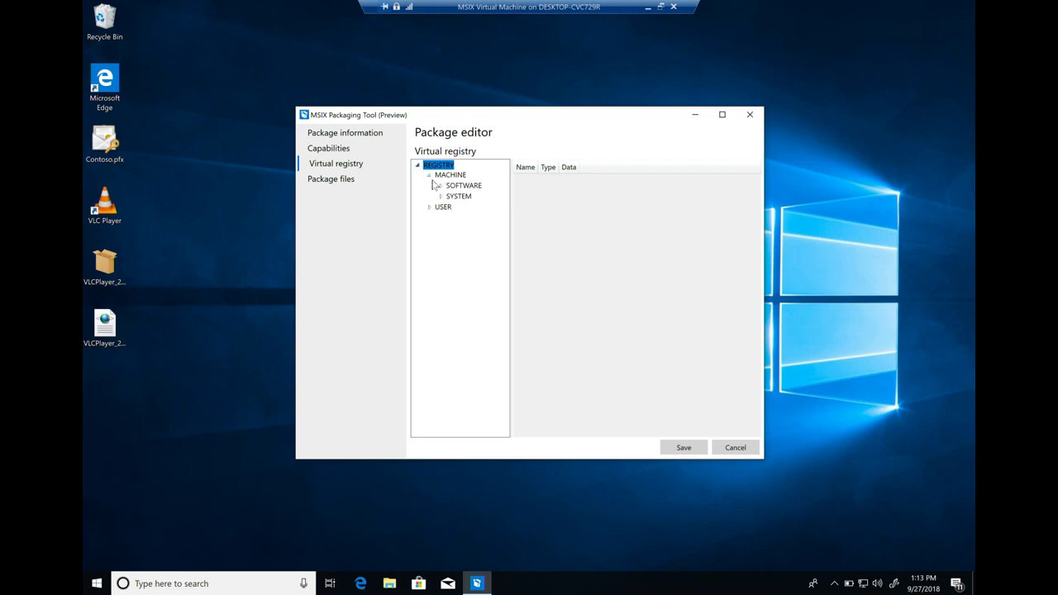
pyautogui.click(441, 186)
pyautogui.click(452, 197)
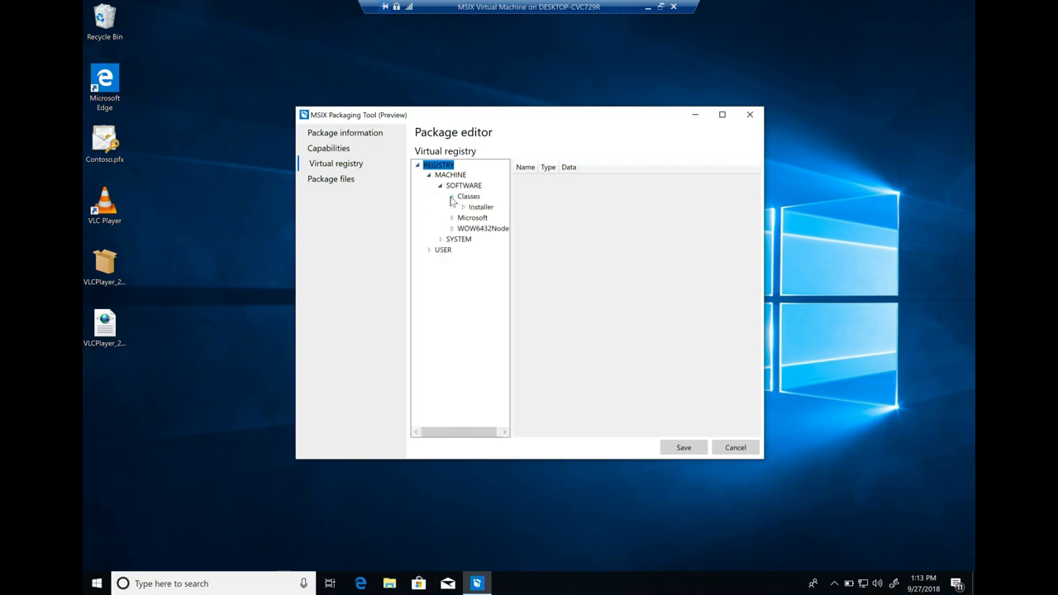
pyautogui.click(463, 207)
pyautogui.click(474, 219)
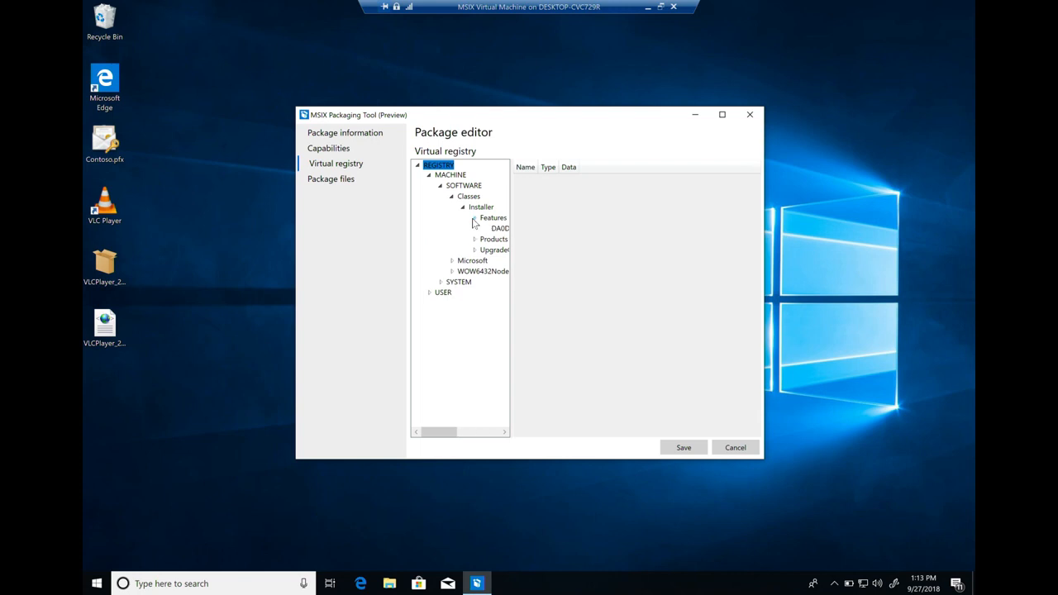
pyautogui.click(491, 222)
pyautogui.click(493, 229)
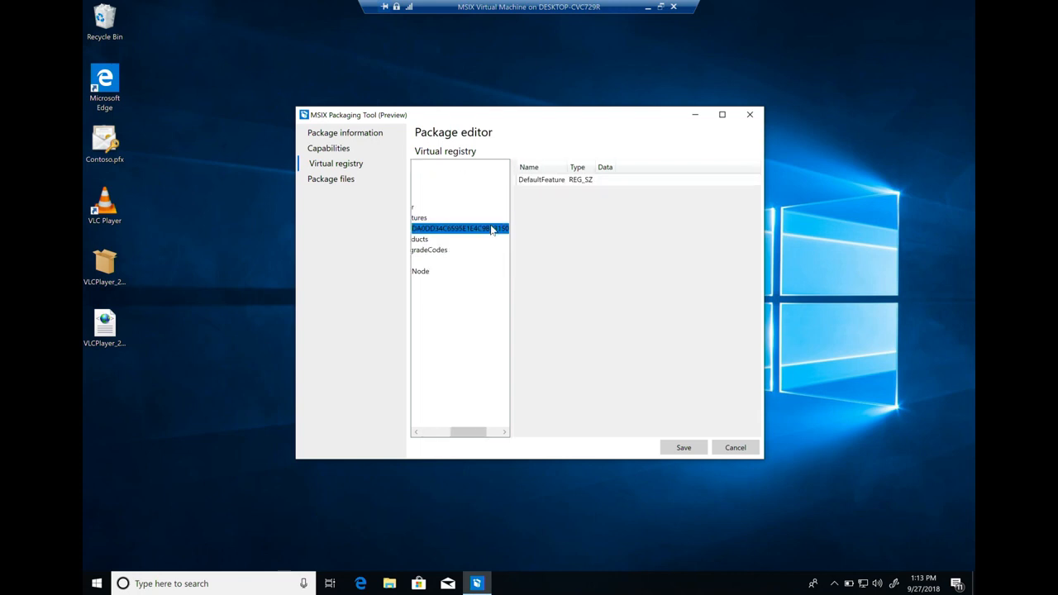
pyautogui.moveTo(511, 239); pyautogui.dragTo(634, 243)
# Open the DefaultFeature registry value for editing and close it without making changes
pyautogui.click(649, 184)
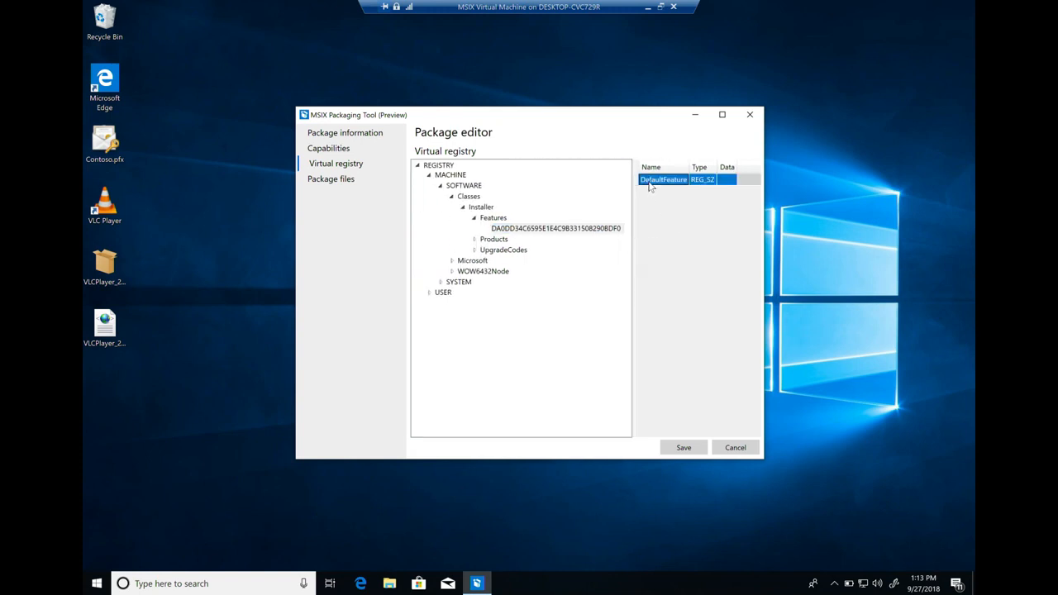
pyautogui.doubleClick(650, 182)
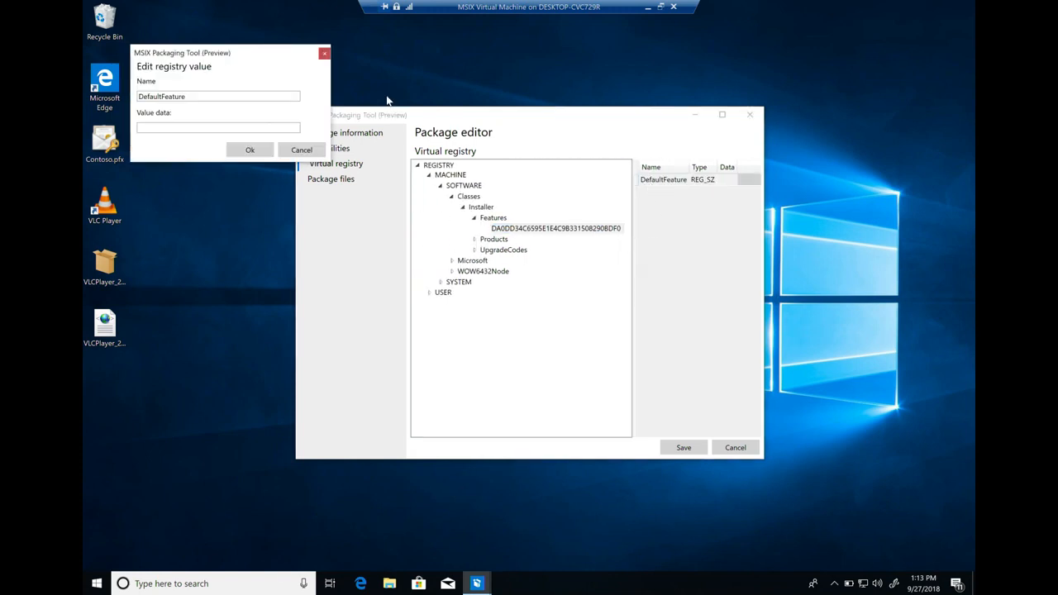
pyautogui.click(325, 55)
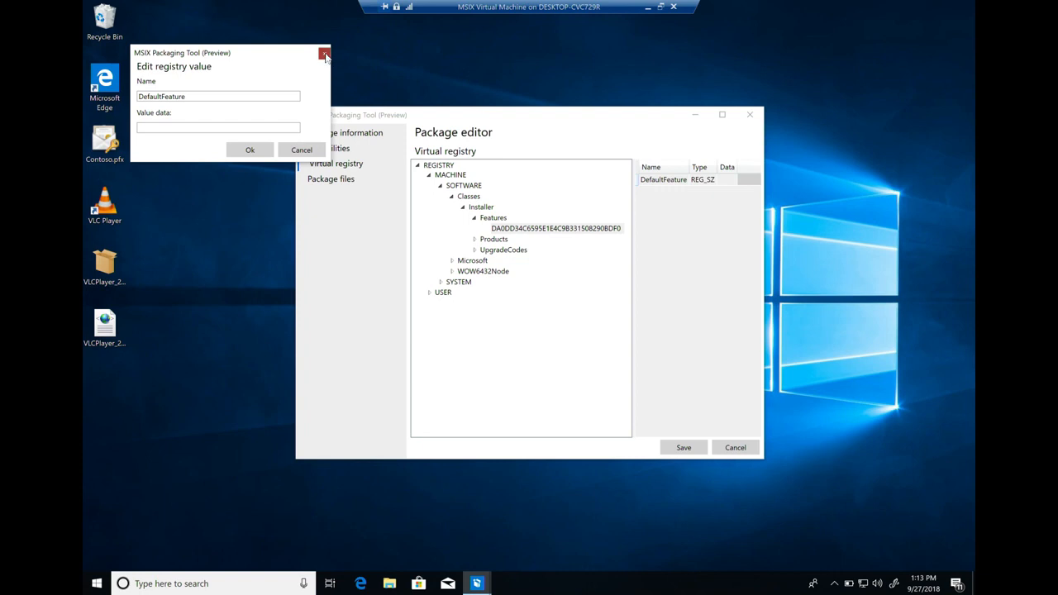
# Examine the editing options available for the DefaultFeature value and for the registry key that contains it
pyautogui.rightClick(678, 183)
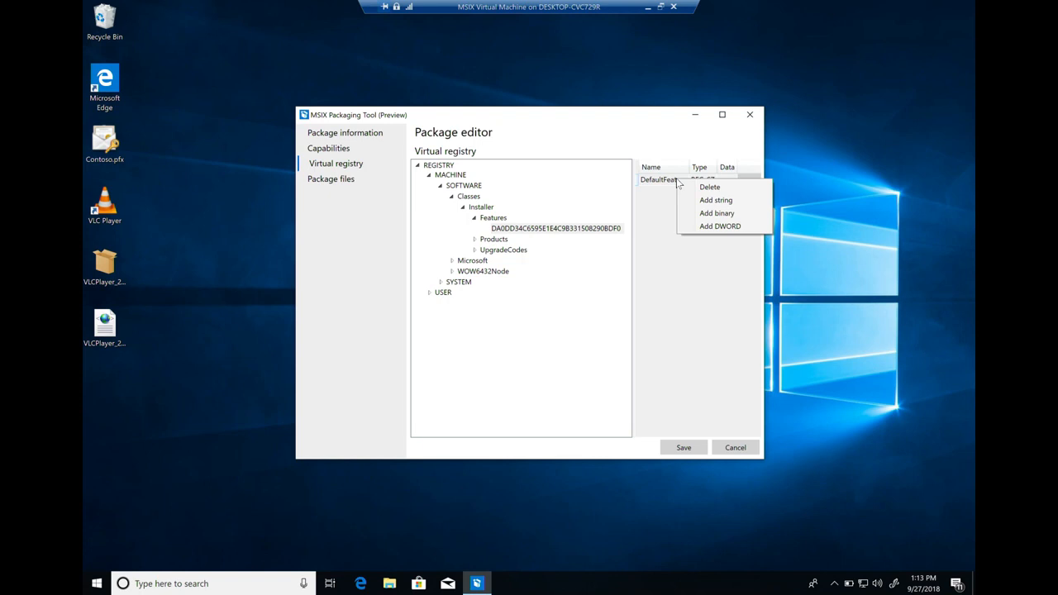
pyautogui.click(516, 219)
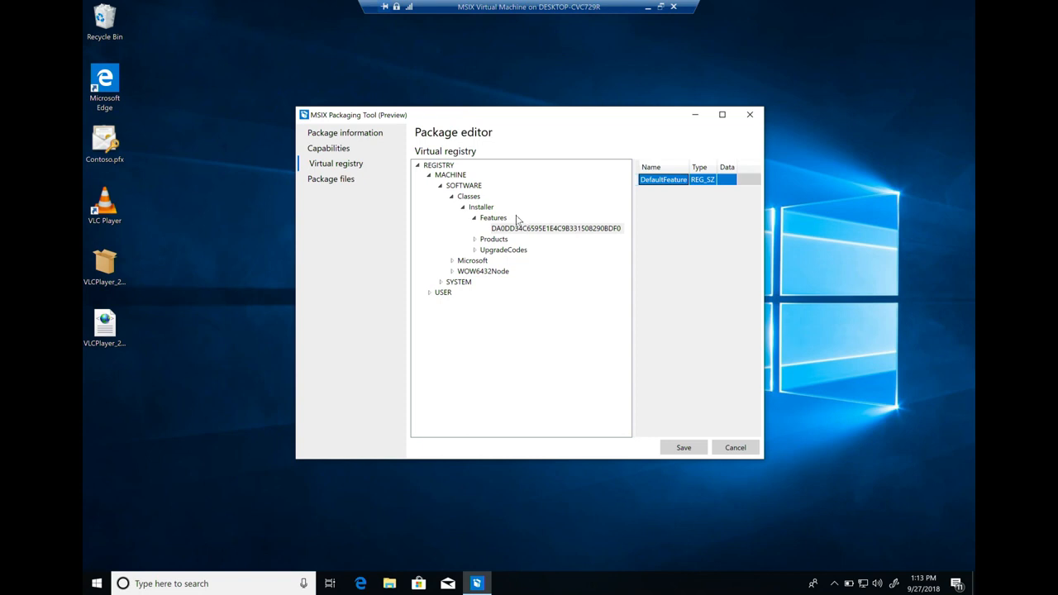
pyautogui.rightClick(507, 228)
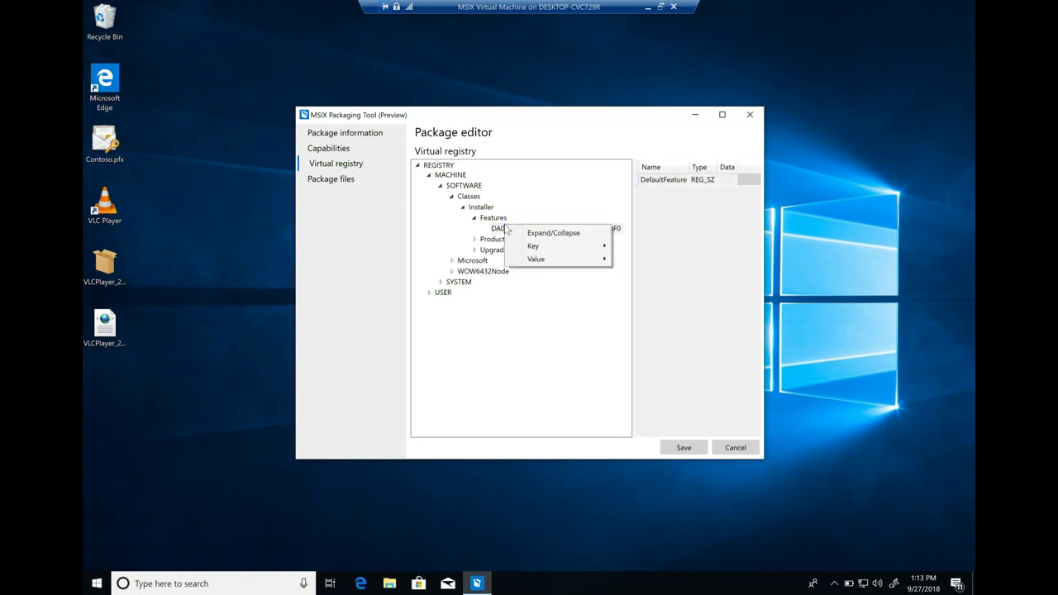
pyautogui.moveTo(591, 252)
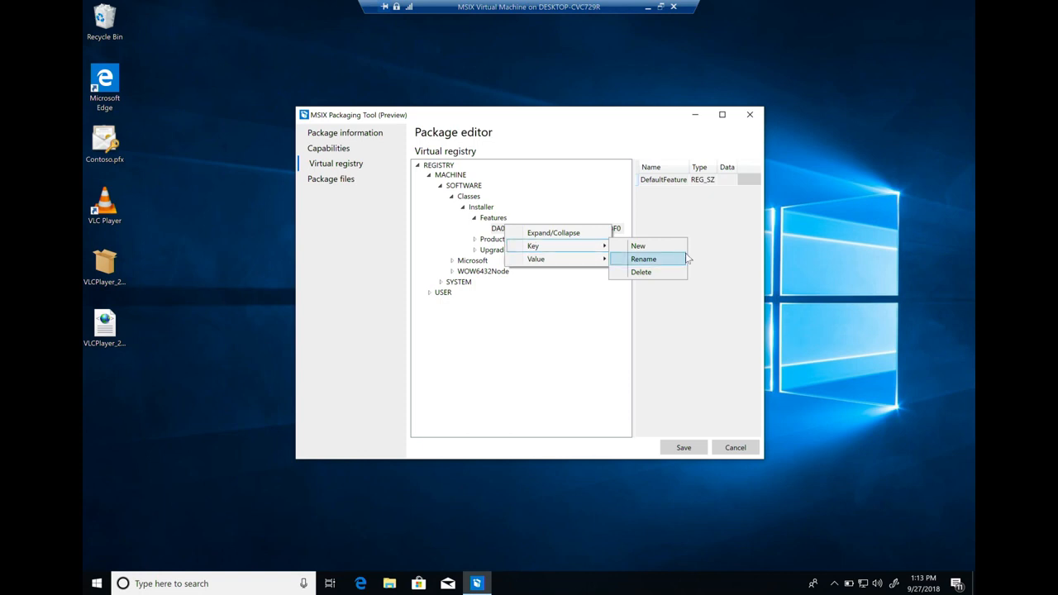
pyautogui.click(694, 230)
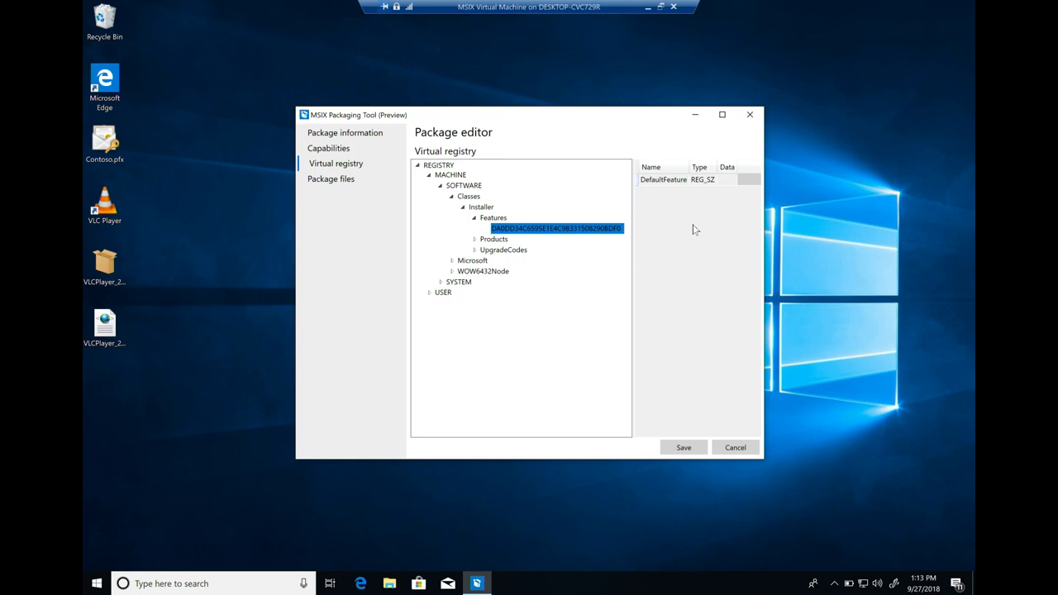
# View the package files and expand the Package folder's Assets and VFS subfolders
pyautogui.click(345, 184)
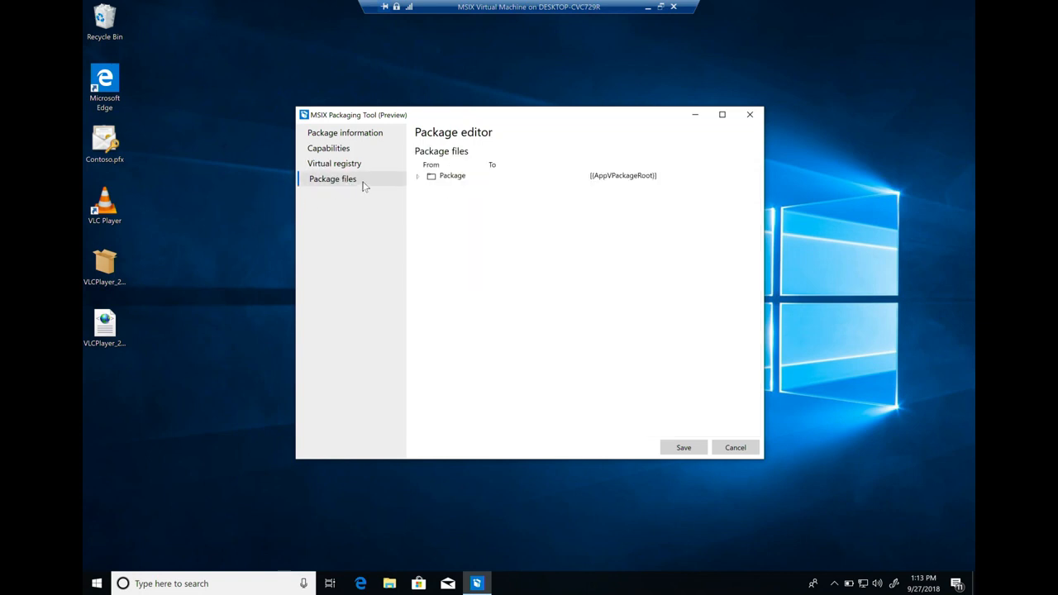
pyautogui.click(417, 178)
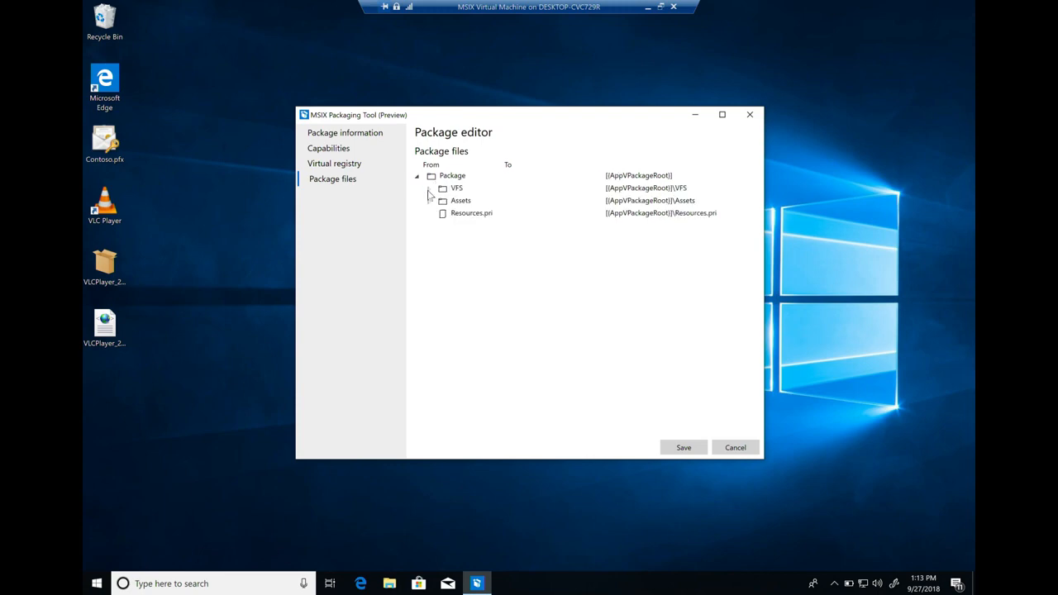
pyautogui.click(429, 203)
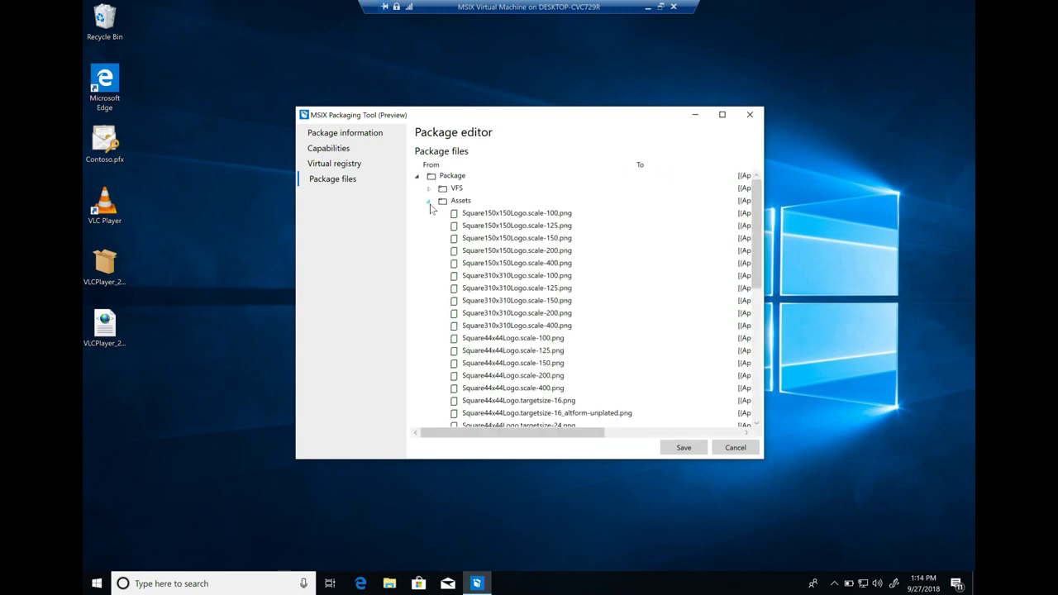
pyautogui.click(429, 202)
pyautogui.click(429, 203)
pyautogui.click(429, 189)
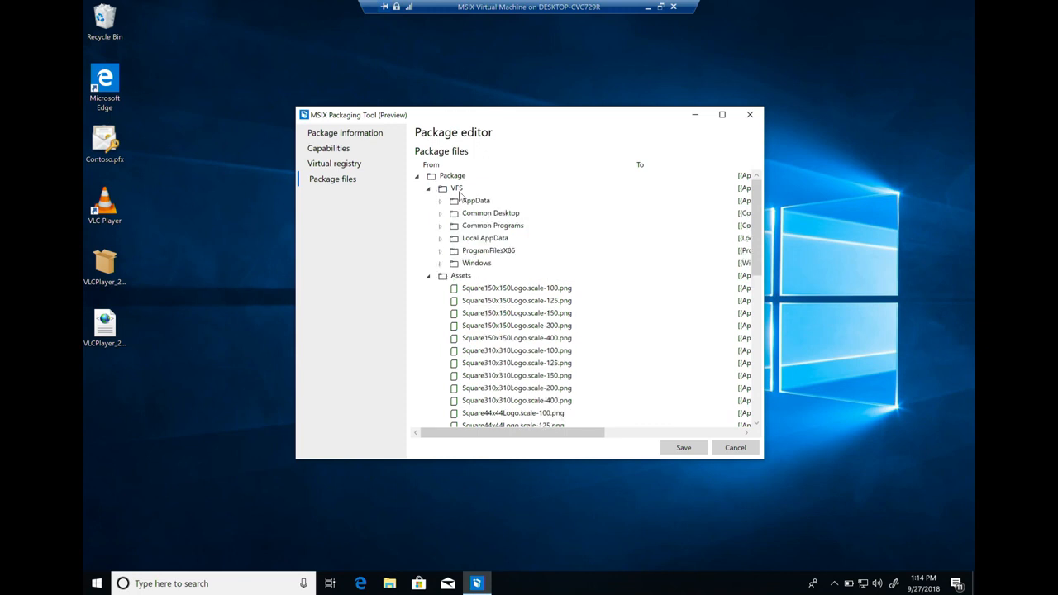
# Expand ProgramFilesX86 down to the VLC Player 2.2.1 folder and examine the editing options available for that folder
pyautogui.click(439, 251)
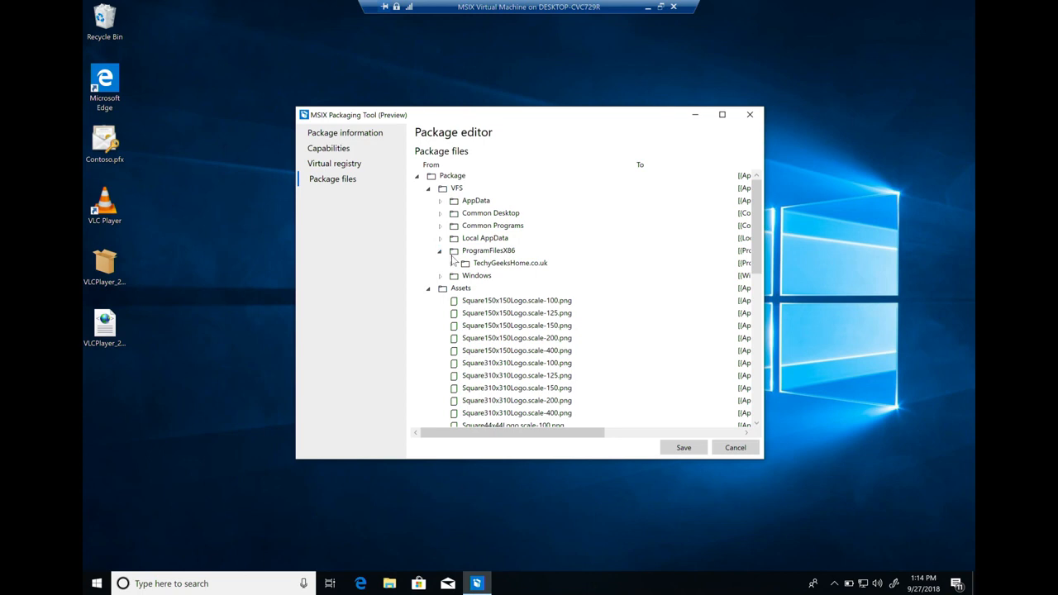
pyautogui.click(452, 263)
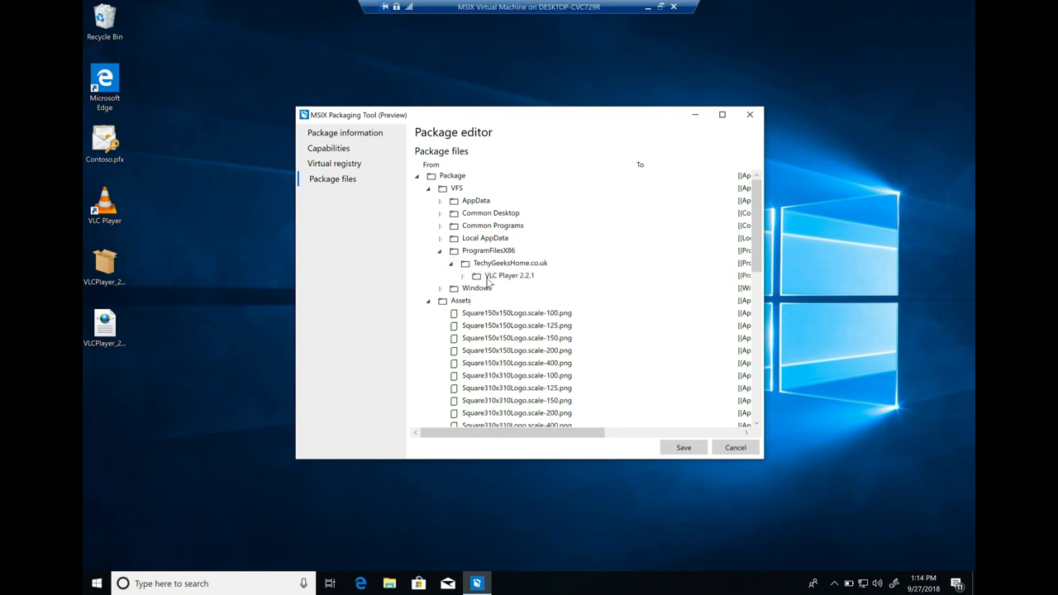
pyautogui.rightClick(488, 282)
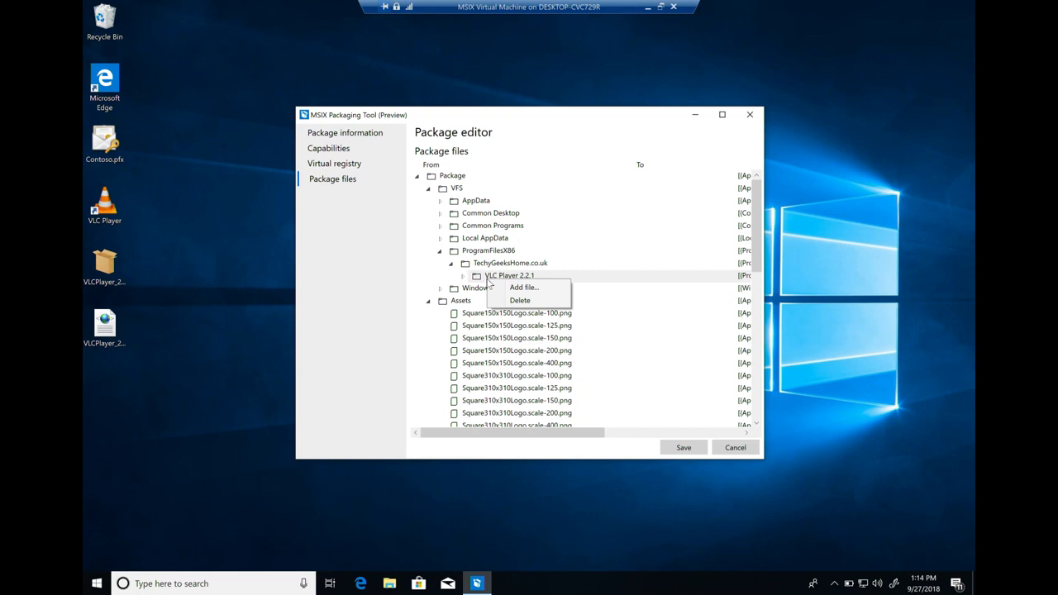
pyautogui.click(344, 225)
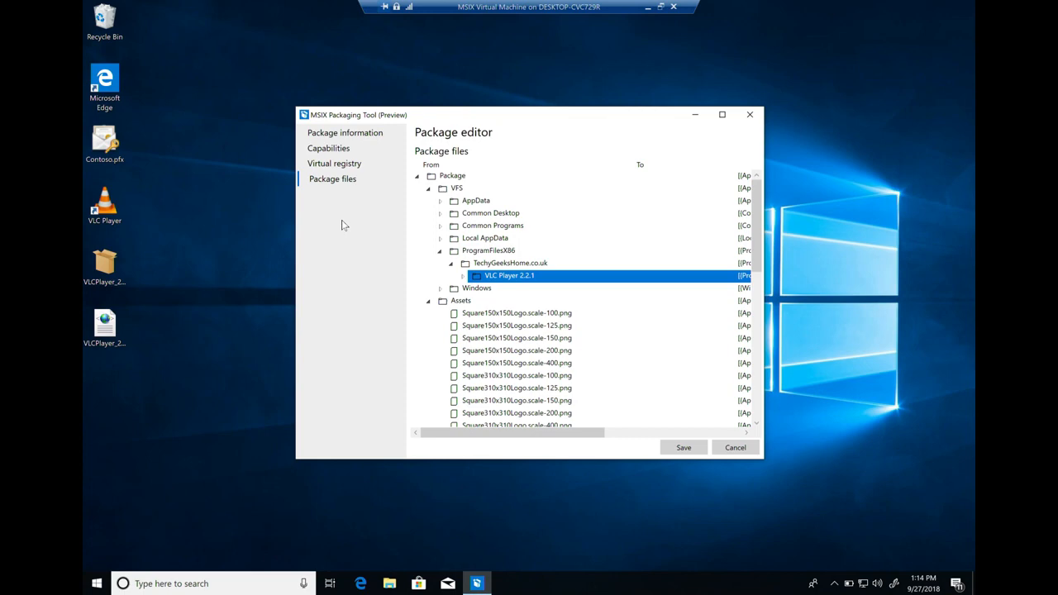
# In the package information, choose Contoso.pfx from the Desktop as the signing certificate and enter the certificate password
pyautogui.click(328, 137)
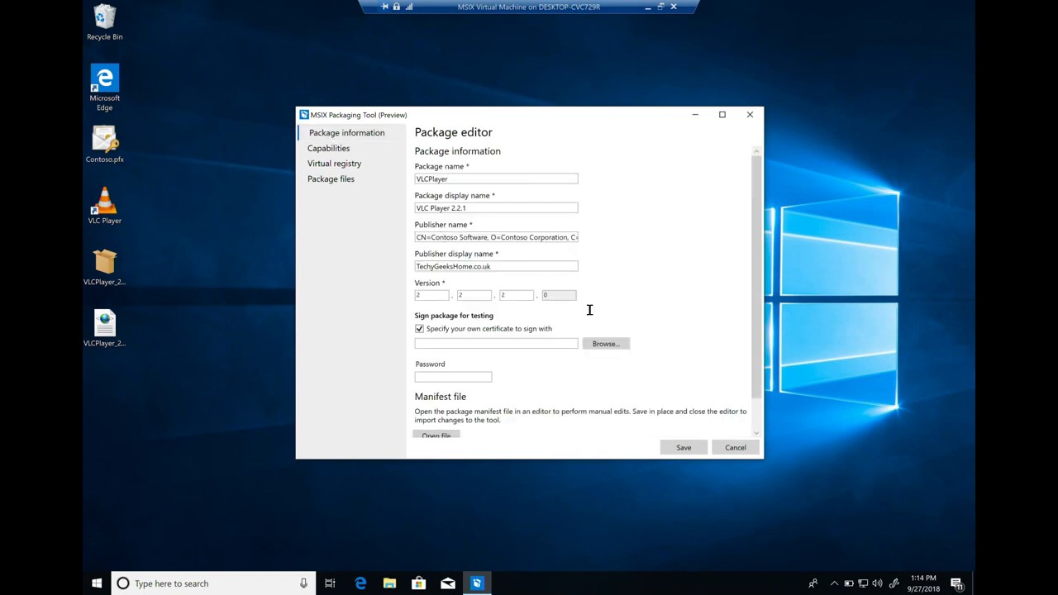
pyautogui.click(614, 343)
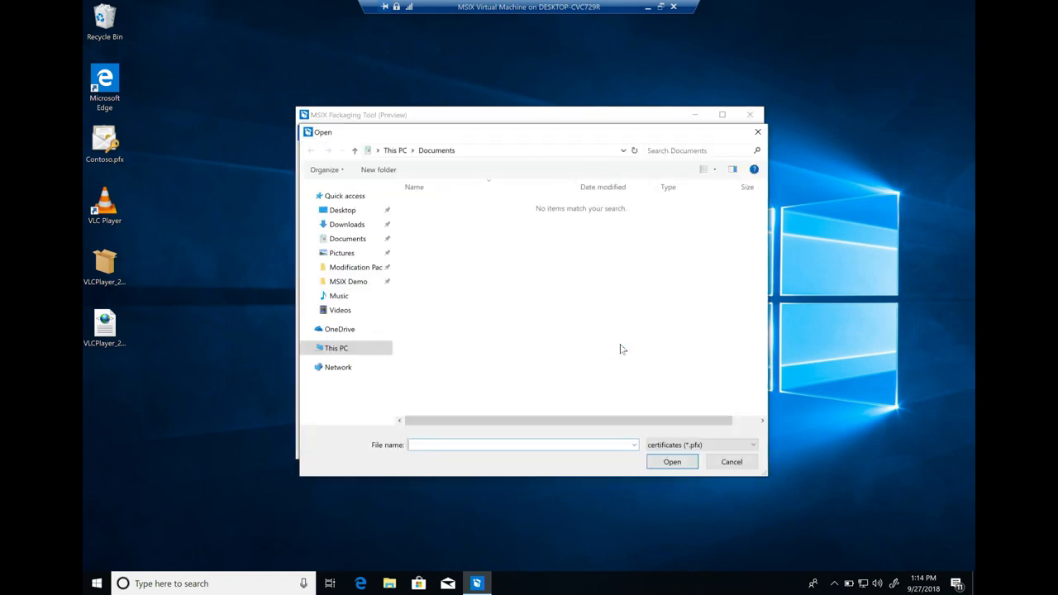
pyautogui.click(345, 214)
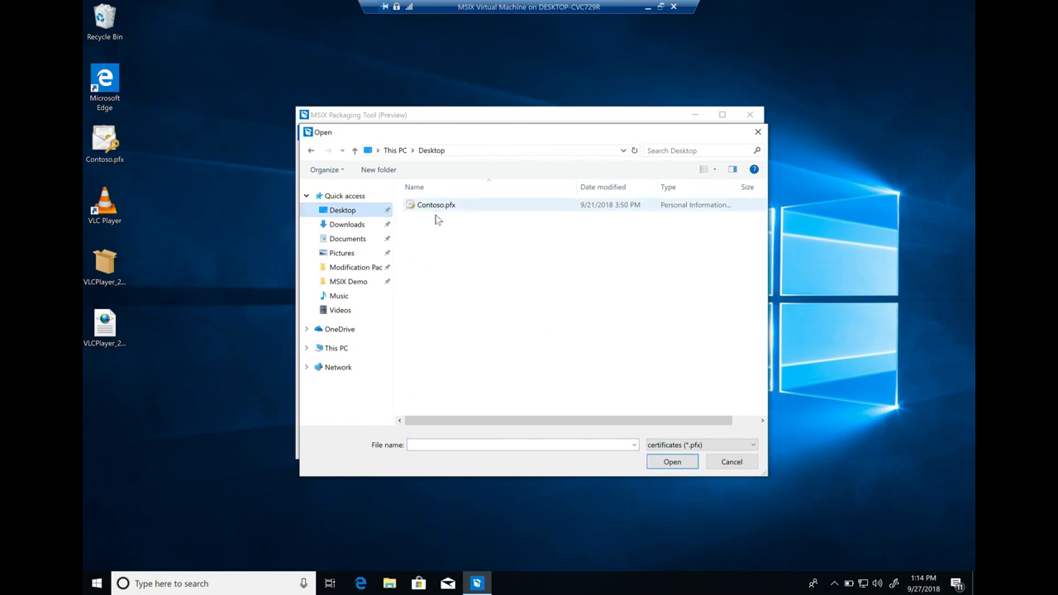
pyautogui.click(437, 206)
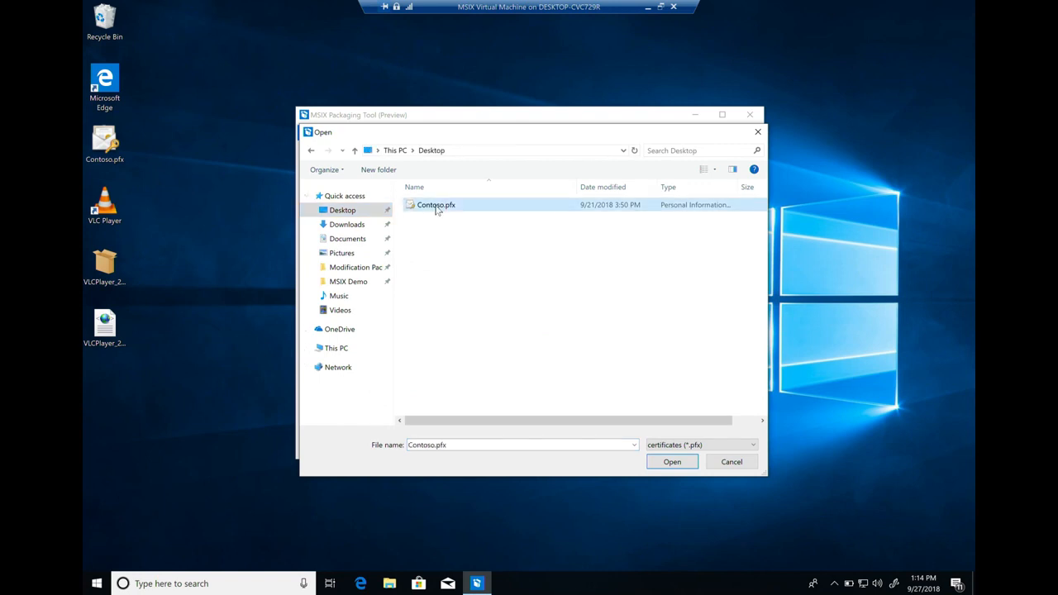
pyautogui.click(663, 466)
pyautogui.click(473, 377)
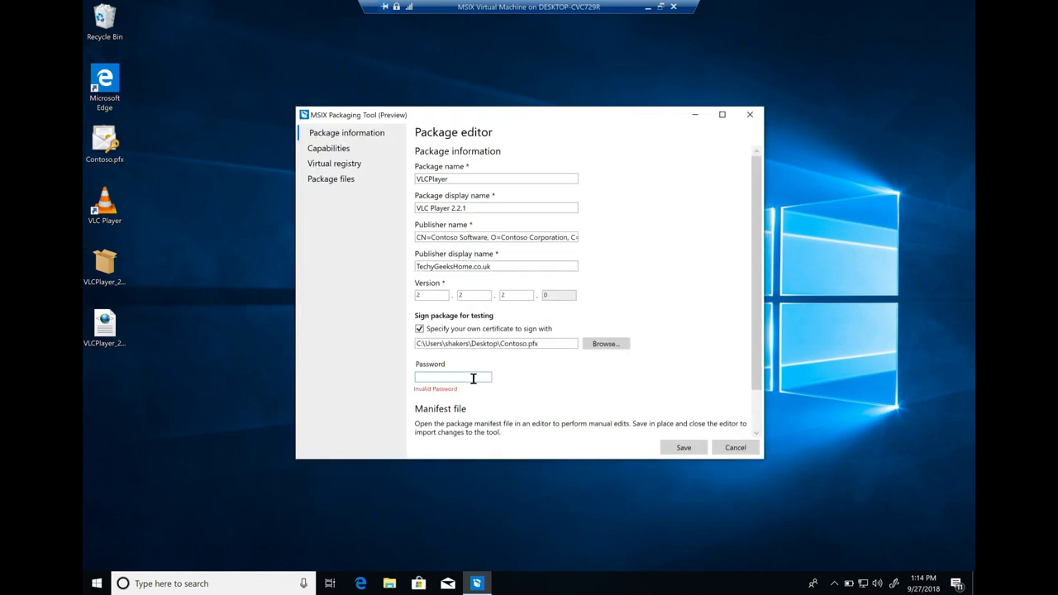
pyautogui.write('**********')
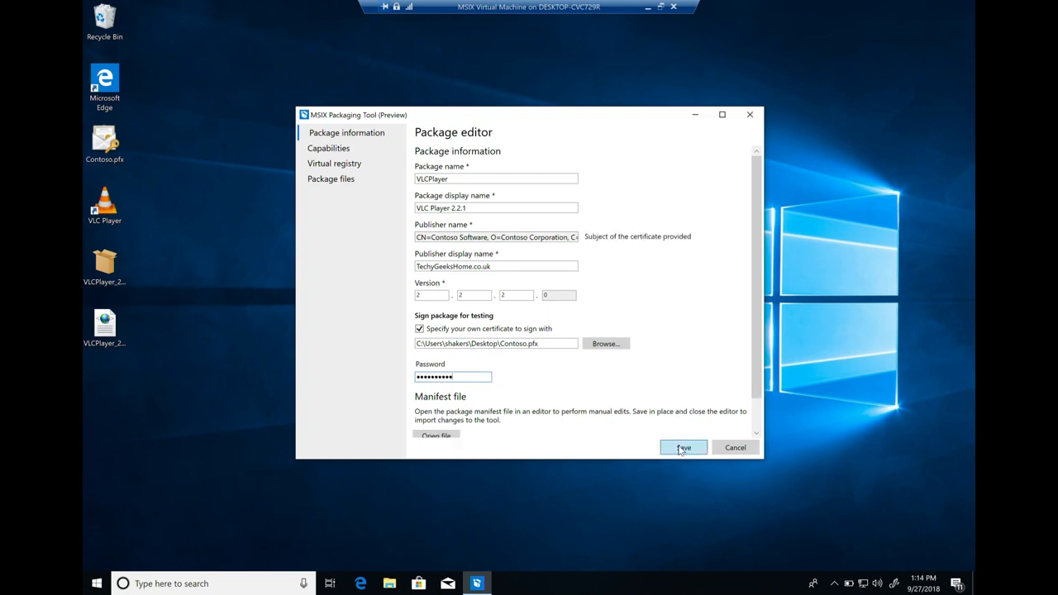
# Save the edited package to the Desktop as VLCPlayer_2.2.2.0_x86__ad8pwfkyh69vj.msix and dismiss the creation summary
pyautogui.click(682, 449)
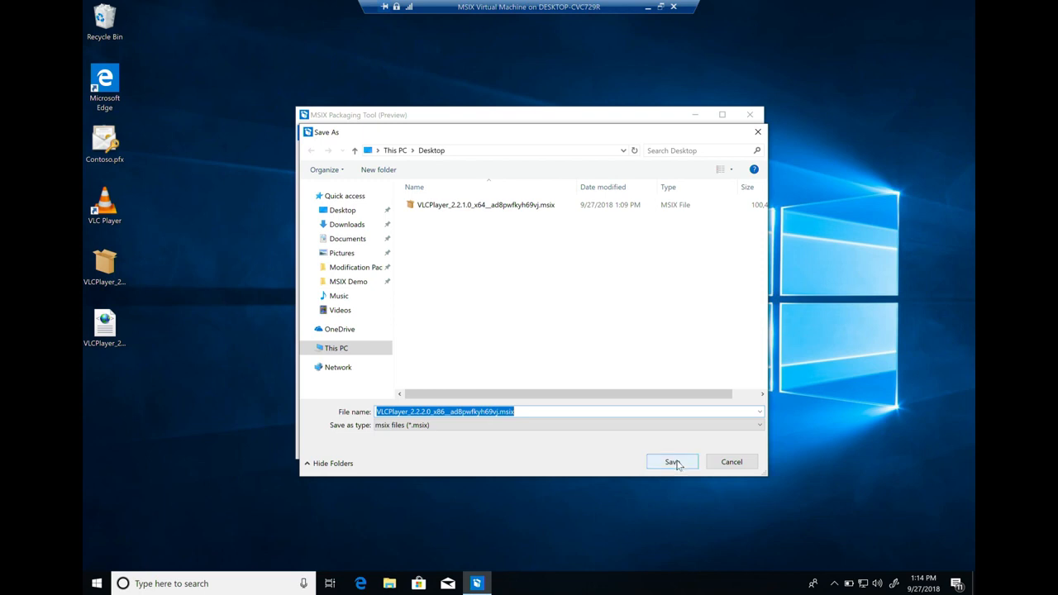
pyautogui.click(673, 462)
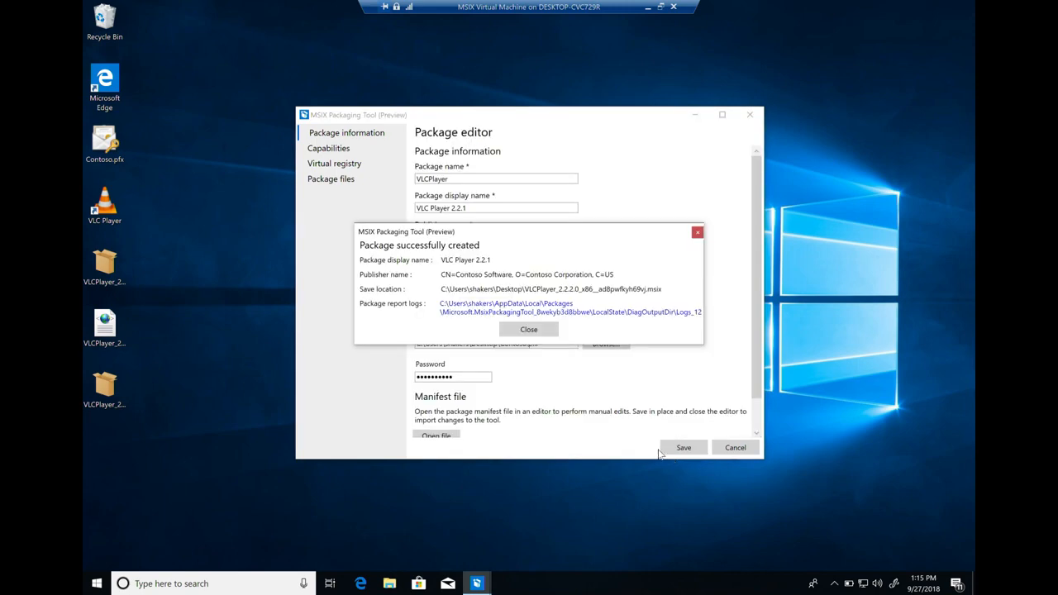
pyautogui.click(530, 330)
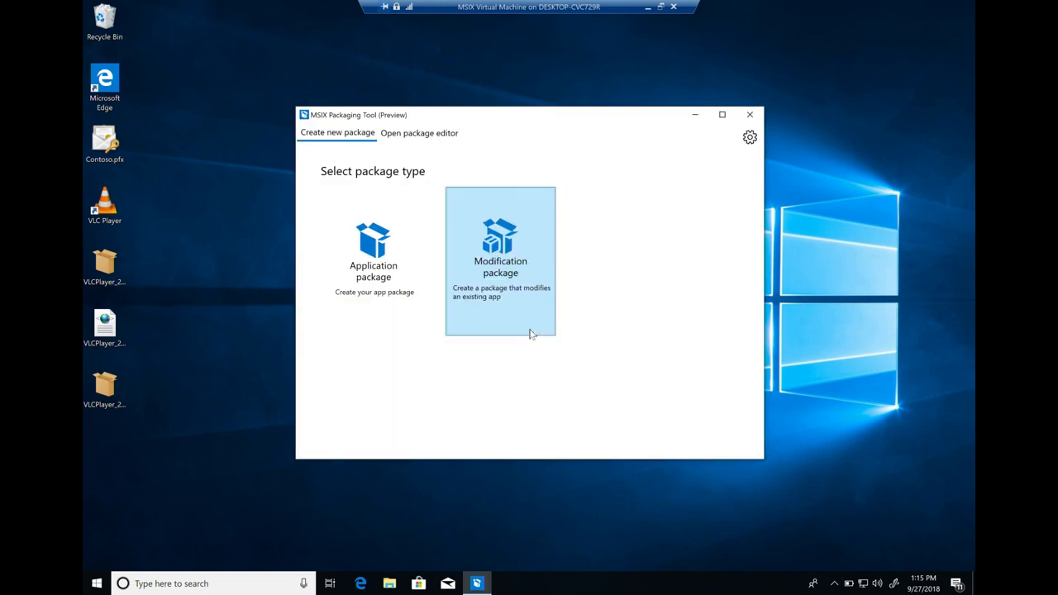
# Update the installed VLC Player from the new 2.2.2.0 package on the desktop with automatic launch turned off, and launch it from the installer
pyautogui.doubleClick(105, 385)
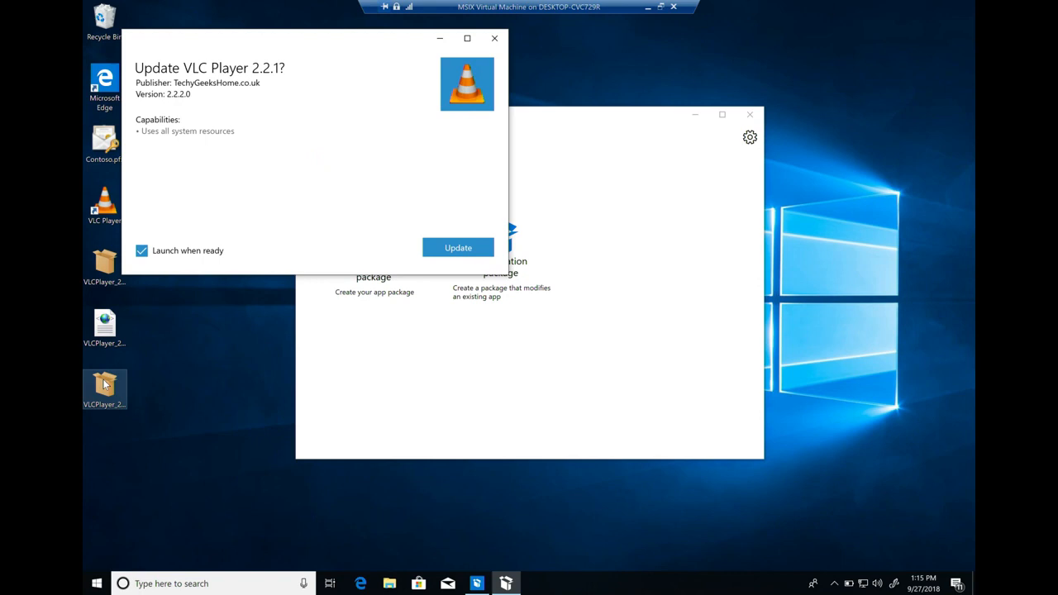
pyautogui.click(141, 250)
pyautogui.click(443, 253)
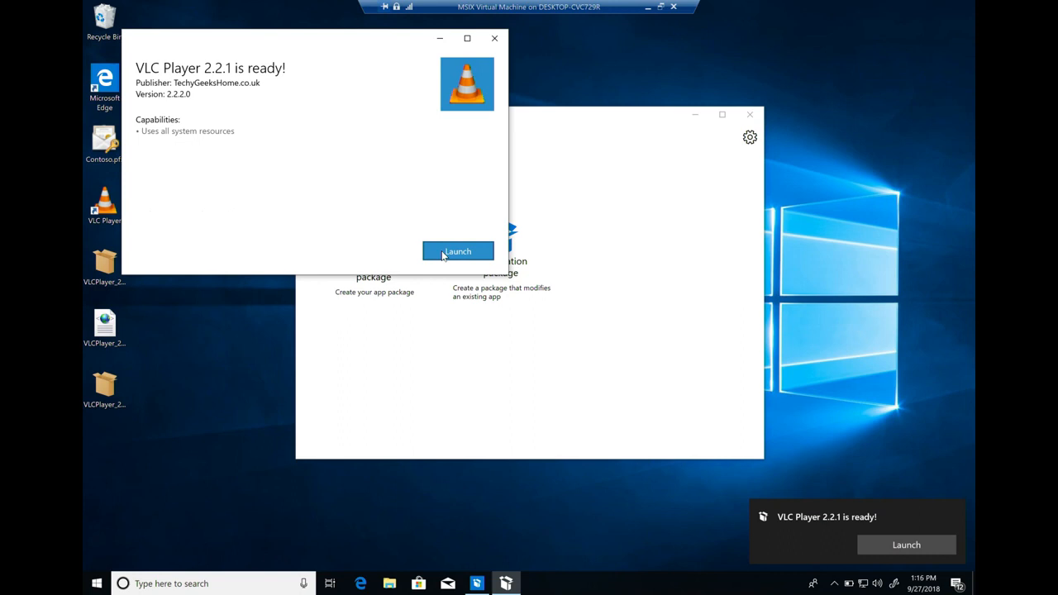
pyautogui.click(443, 253)
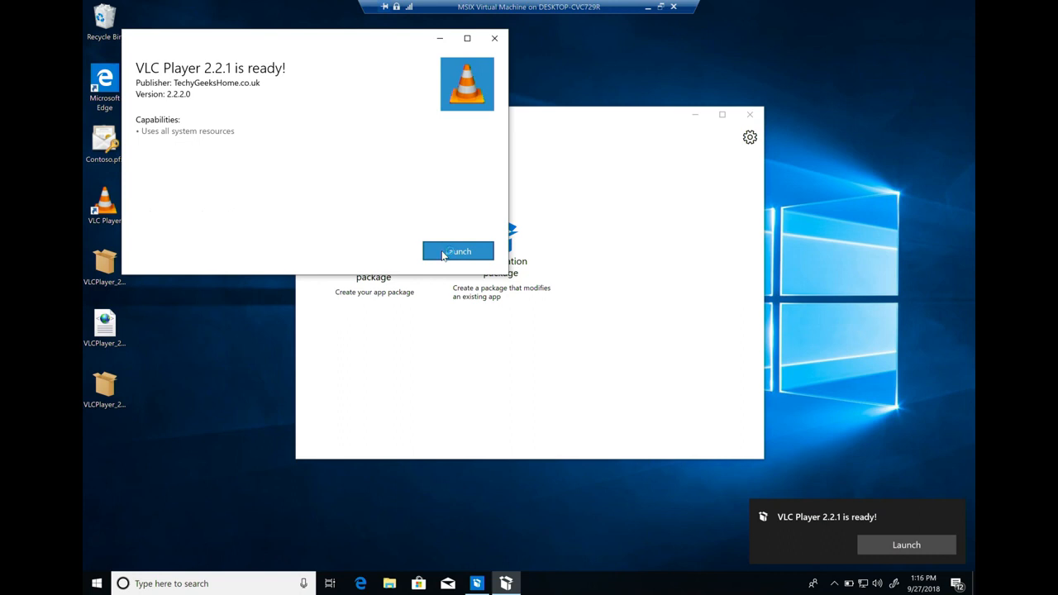